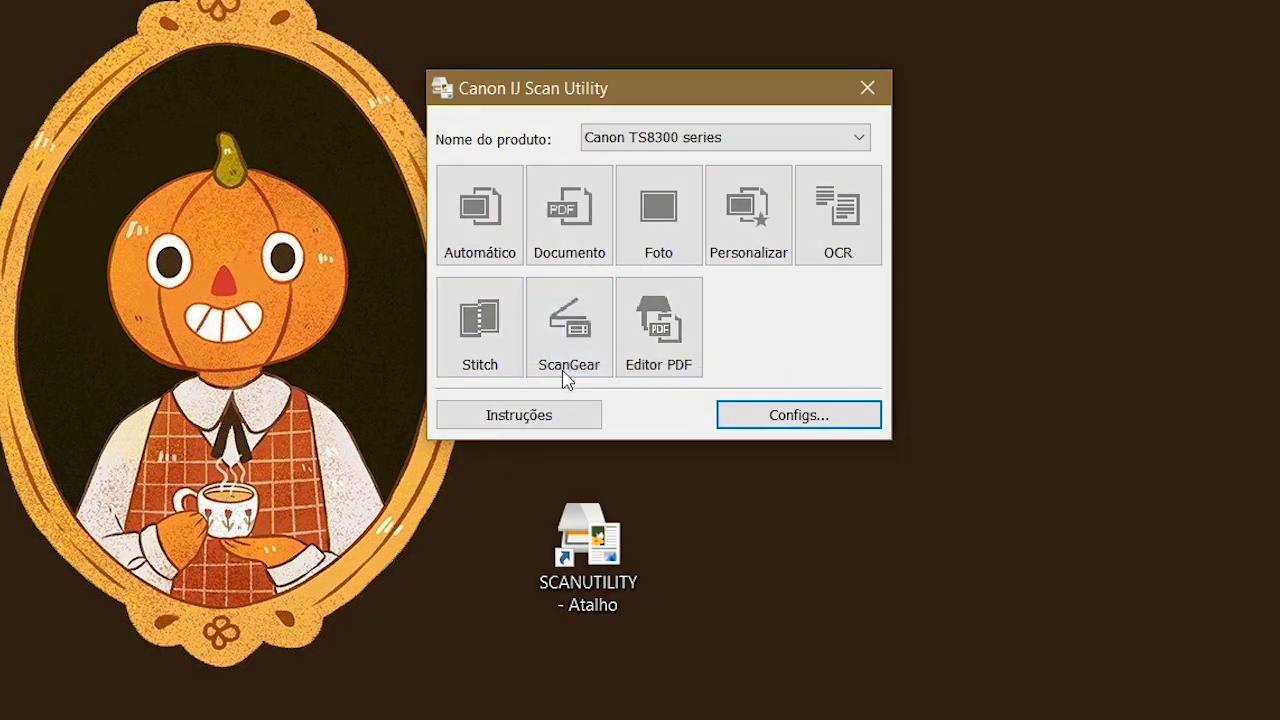
# Launch the ScanGear driver window from Canon IJ Scan Utility
pyautogui.click(566, 376)
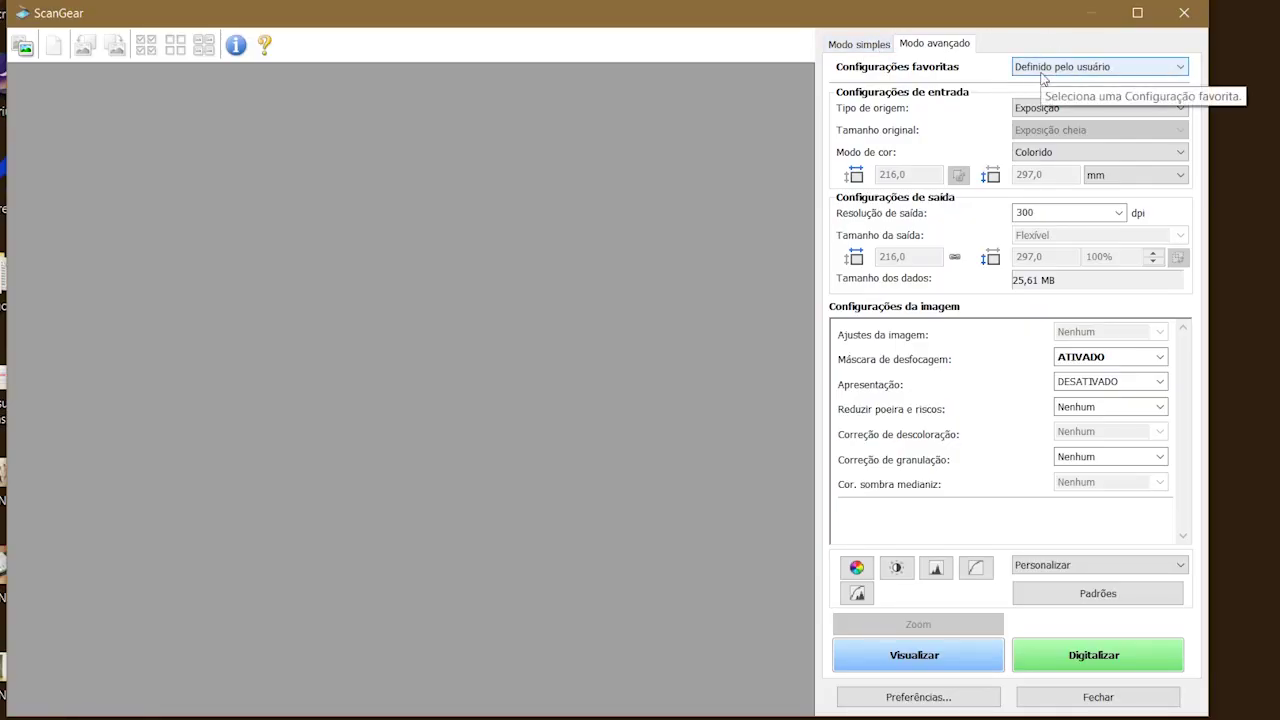
# Keep source Exposição at 300 dpi, unsharp mask on, and Apresentação off
pyautogui.click(1045, 108)
pyautogui.click(1045, 120)
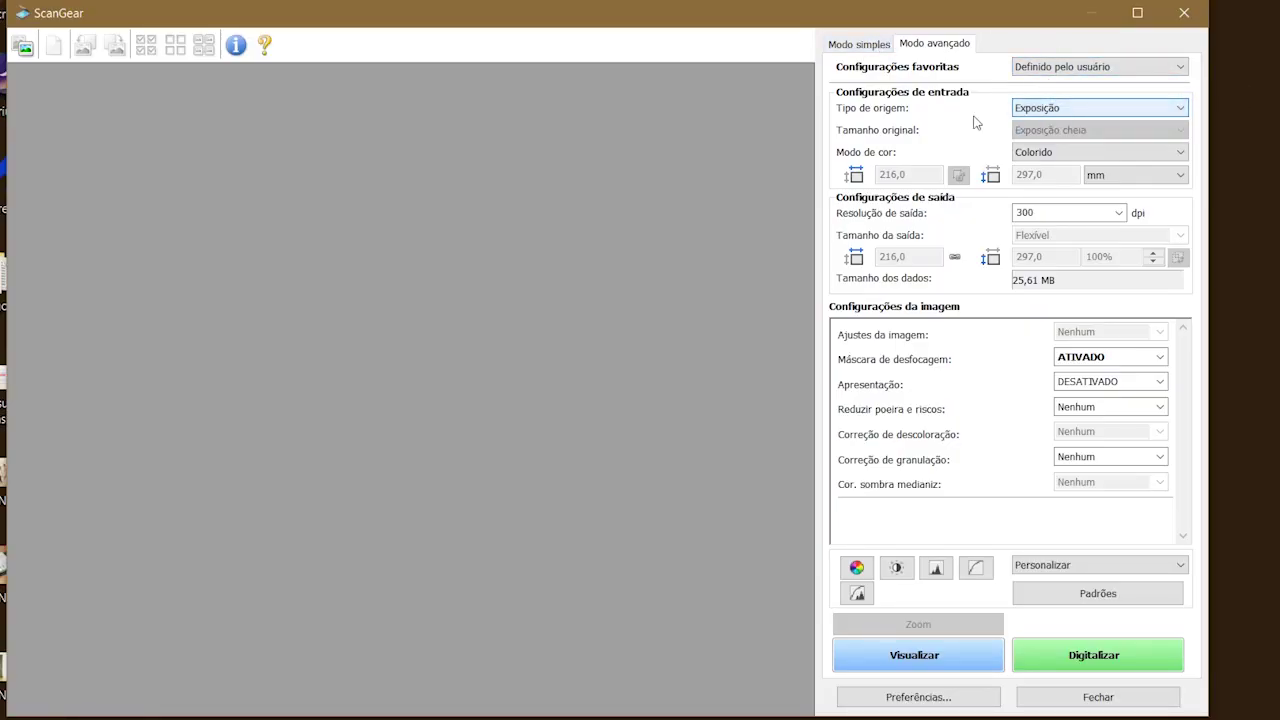
pyautogui.click(1063, 207)
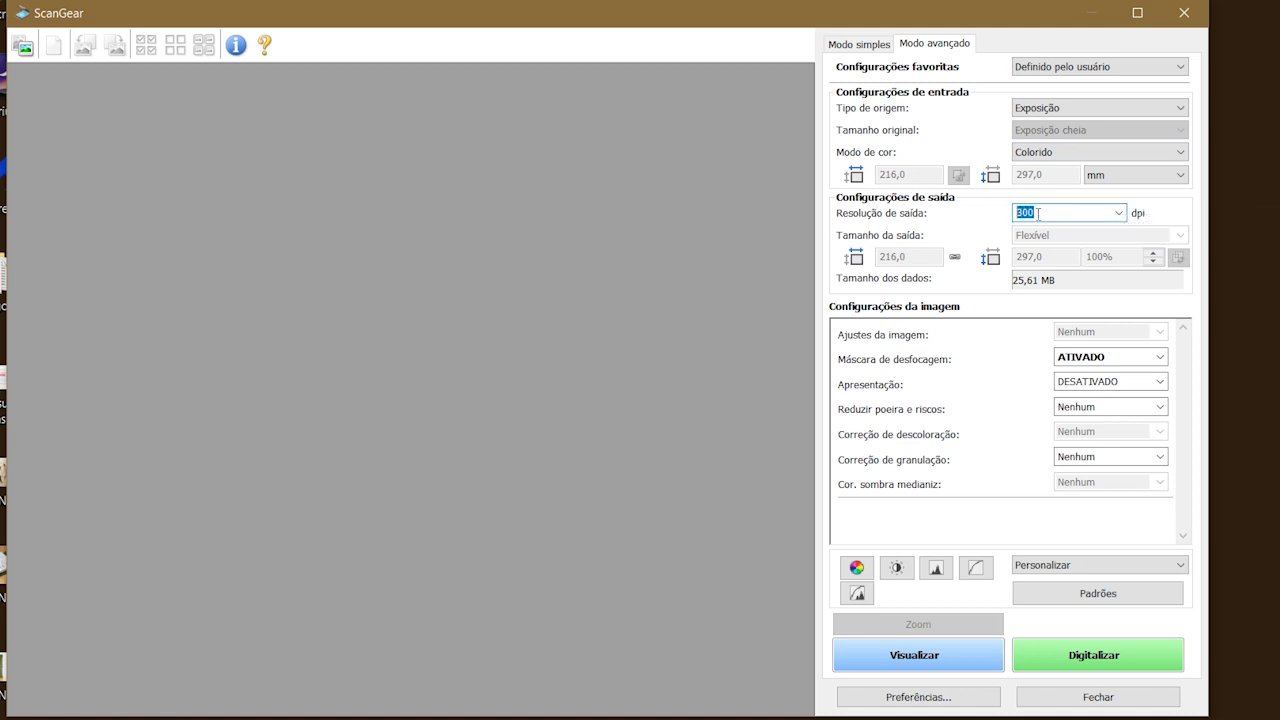
pyautogui.click(1118, 213)
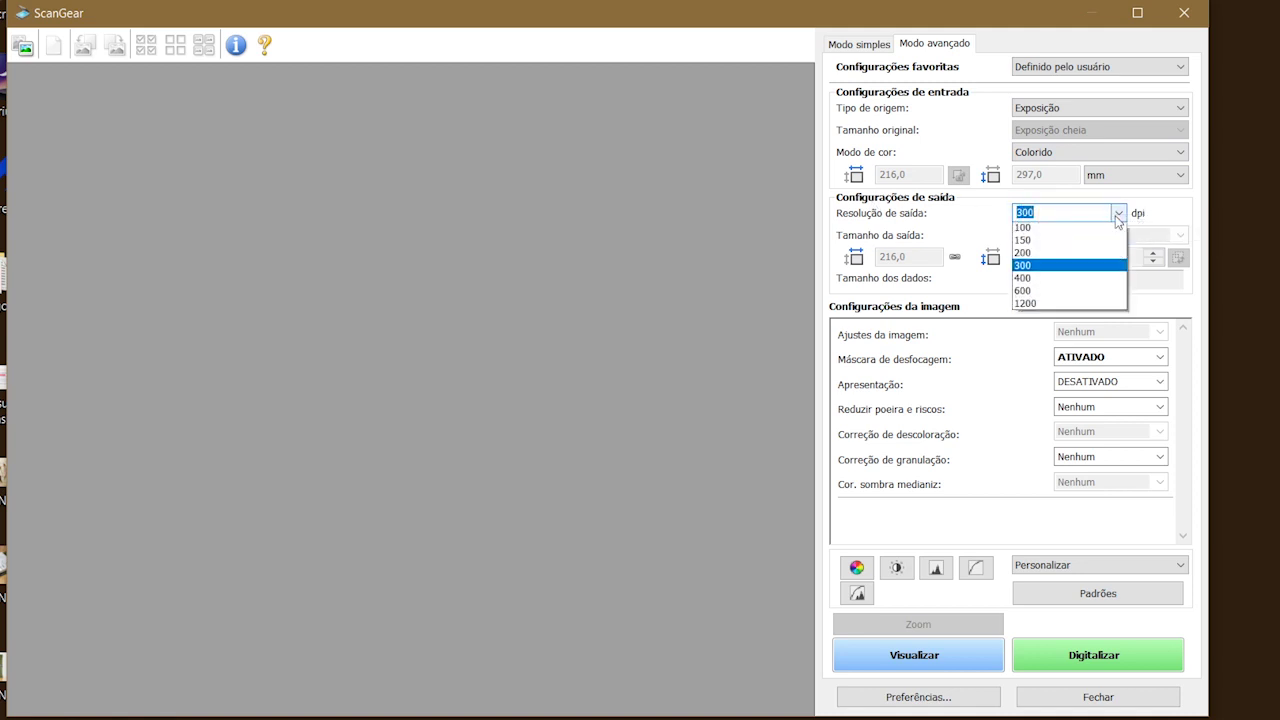
pyautogui.click(1043, 282)
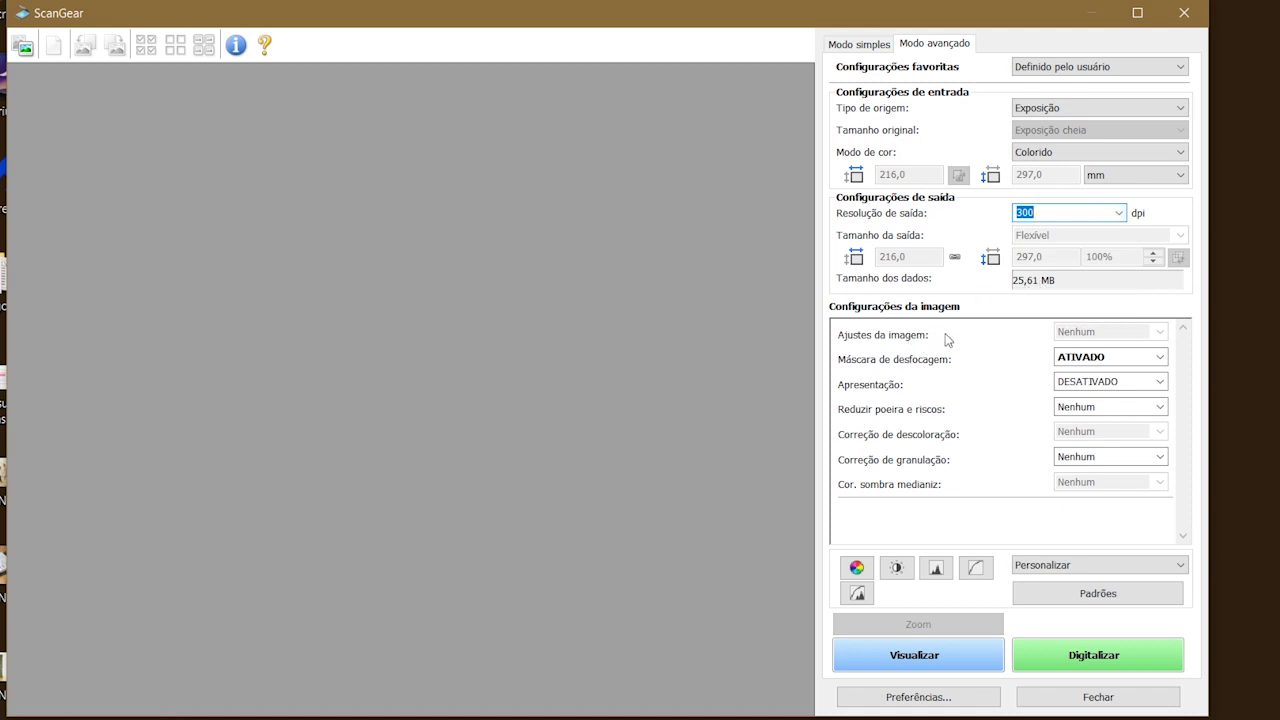
pyautogui.click(1075, 366)
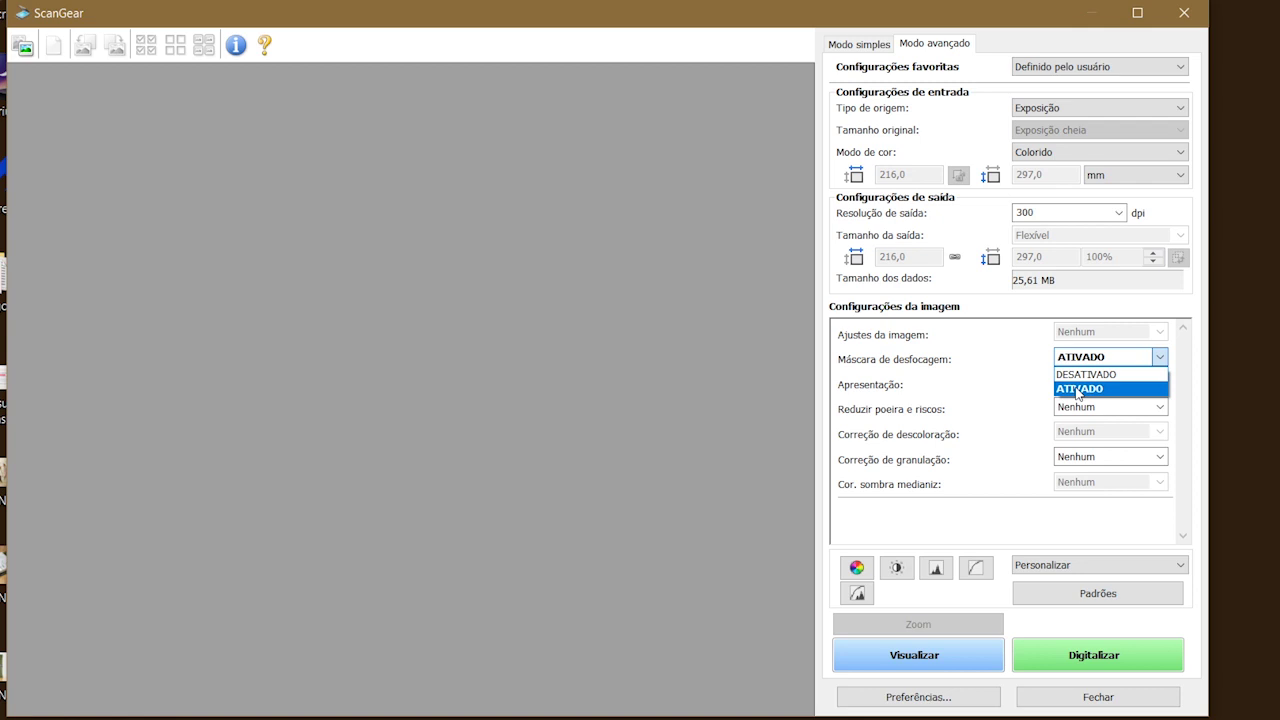
pyautogui.click(1077, 389)
pyautogui.click(1108, 384)
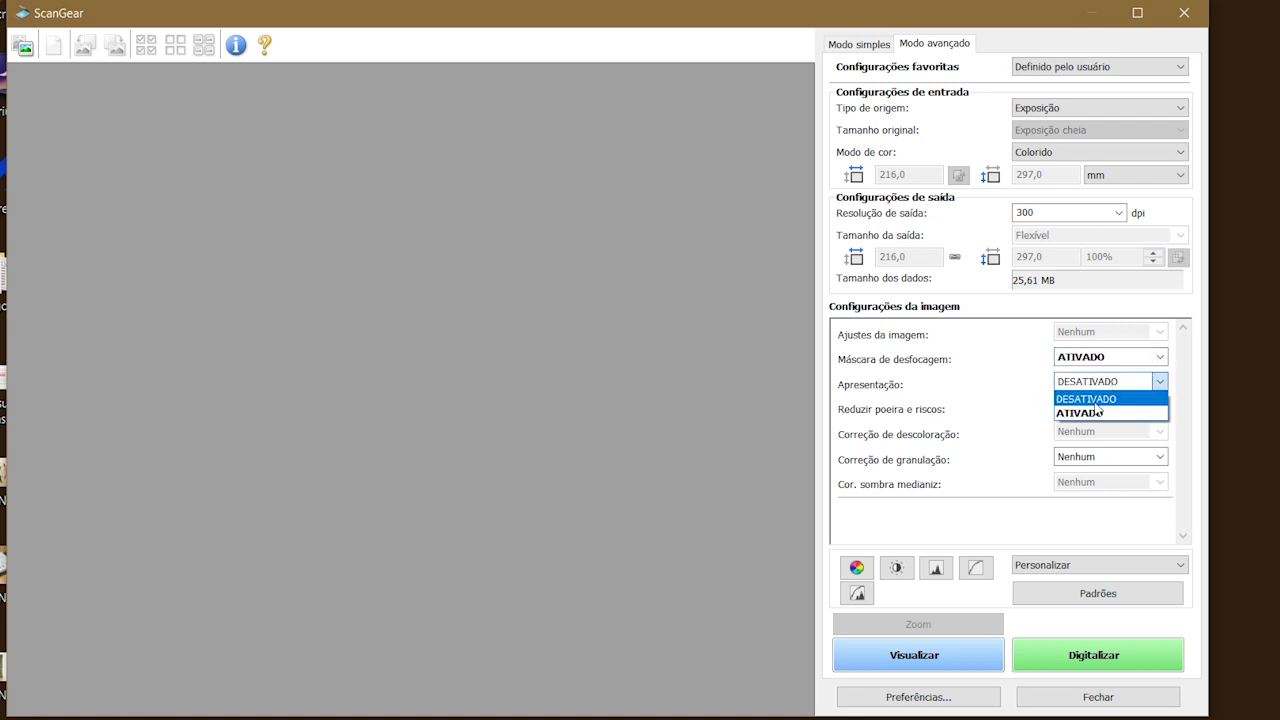
pyautogui.click(1096, 401)
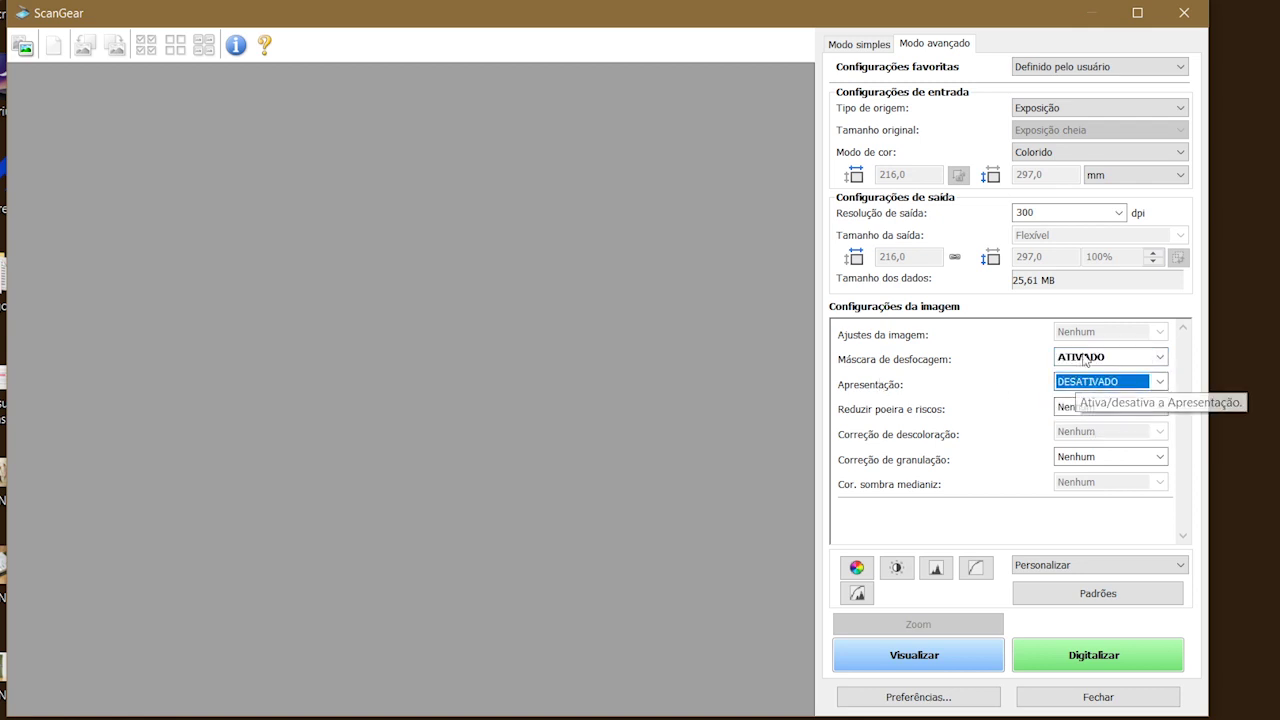
# Leave saturation and brightness settings unchanged and run a preview scan of the bed
pyautogui.click(856, 567)
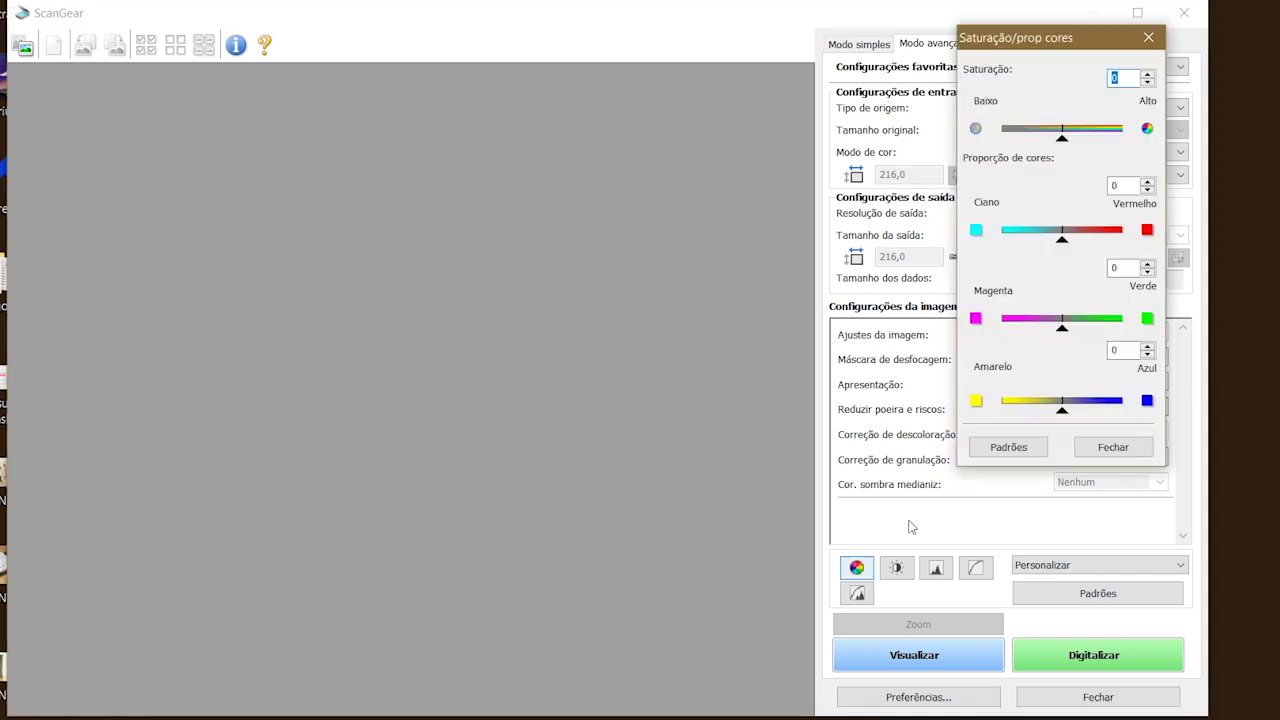
pyautogui.click(1146, 39)
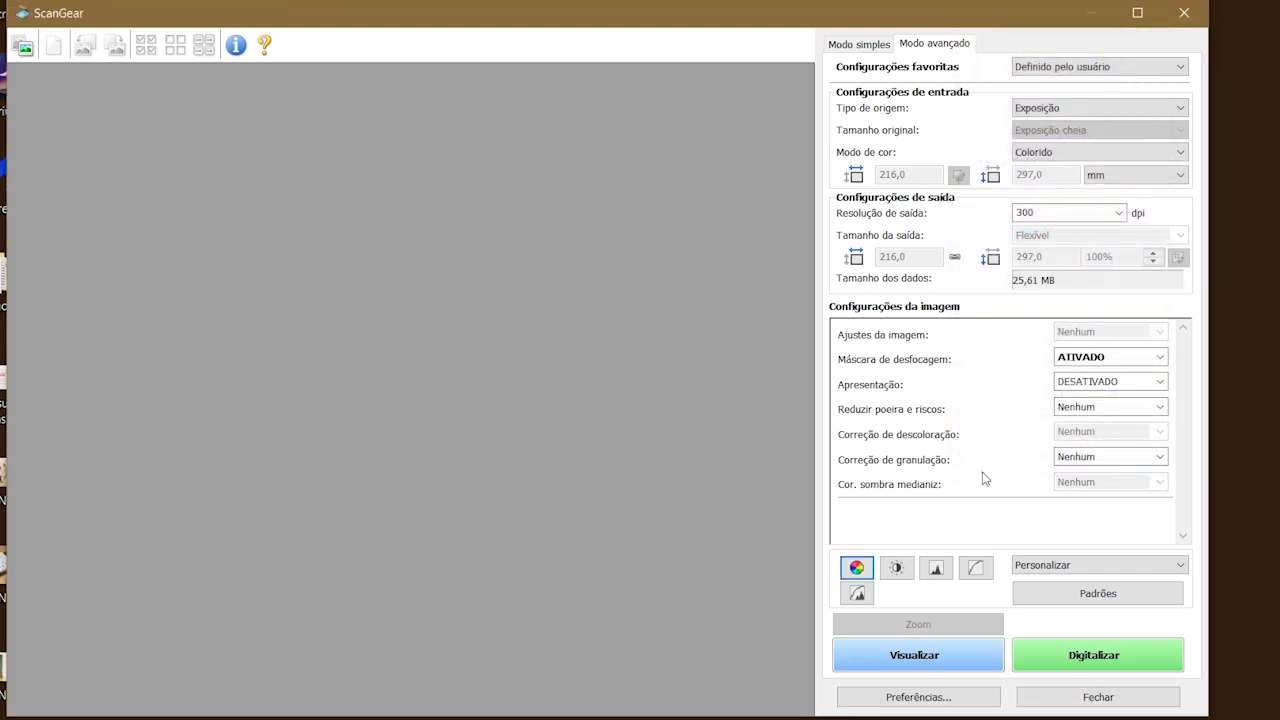
pyautogui.click(896, 568)
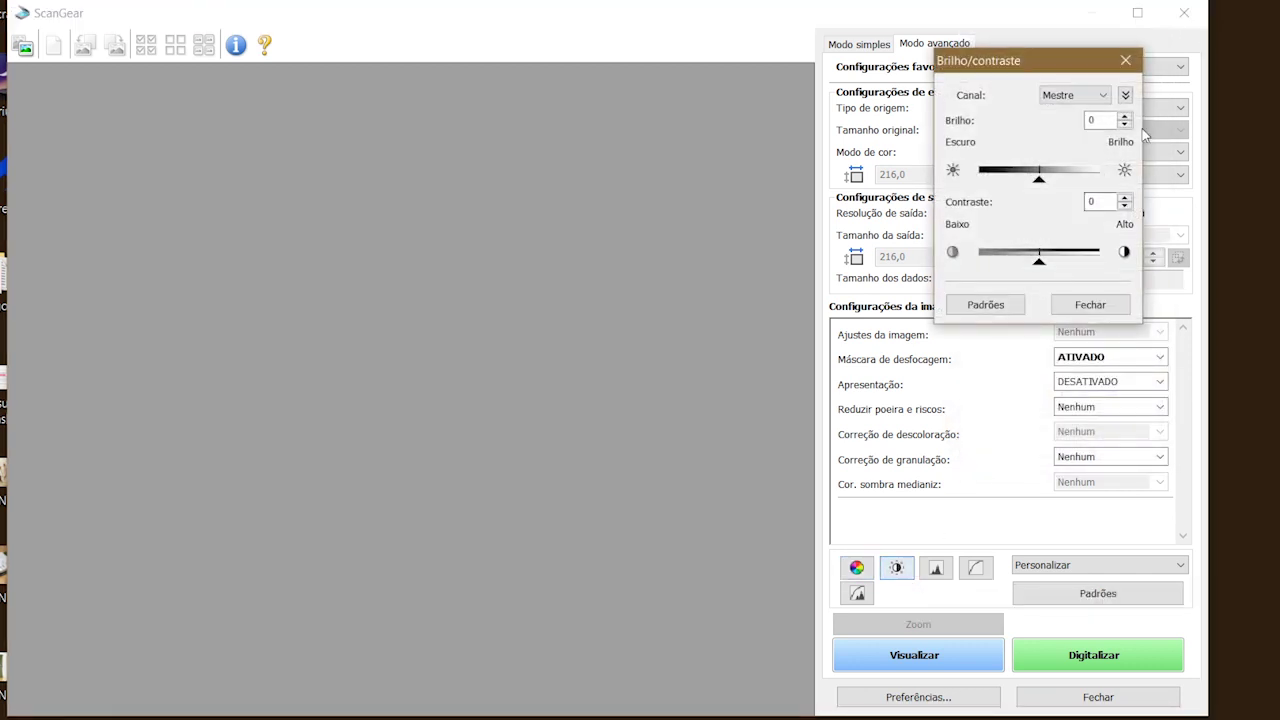
pyautogui.click(1127, 68)
pyautogui.click(905, 664)
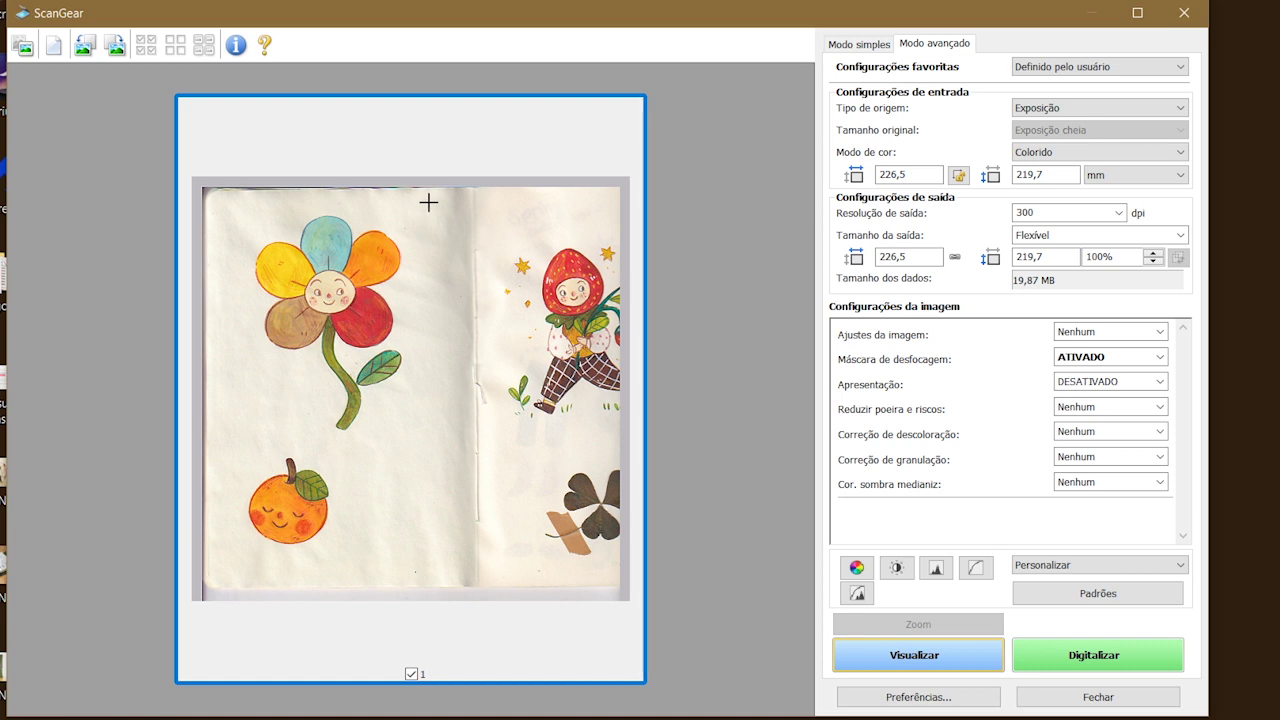
# Crop the preview to only the flower at 99.3 × 128.1 mm and scan it
pyautogui.moveTo(428, 202); pyautogui.dragTo(238, 446)
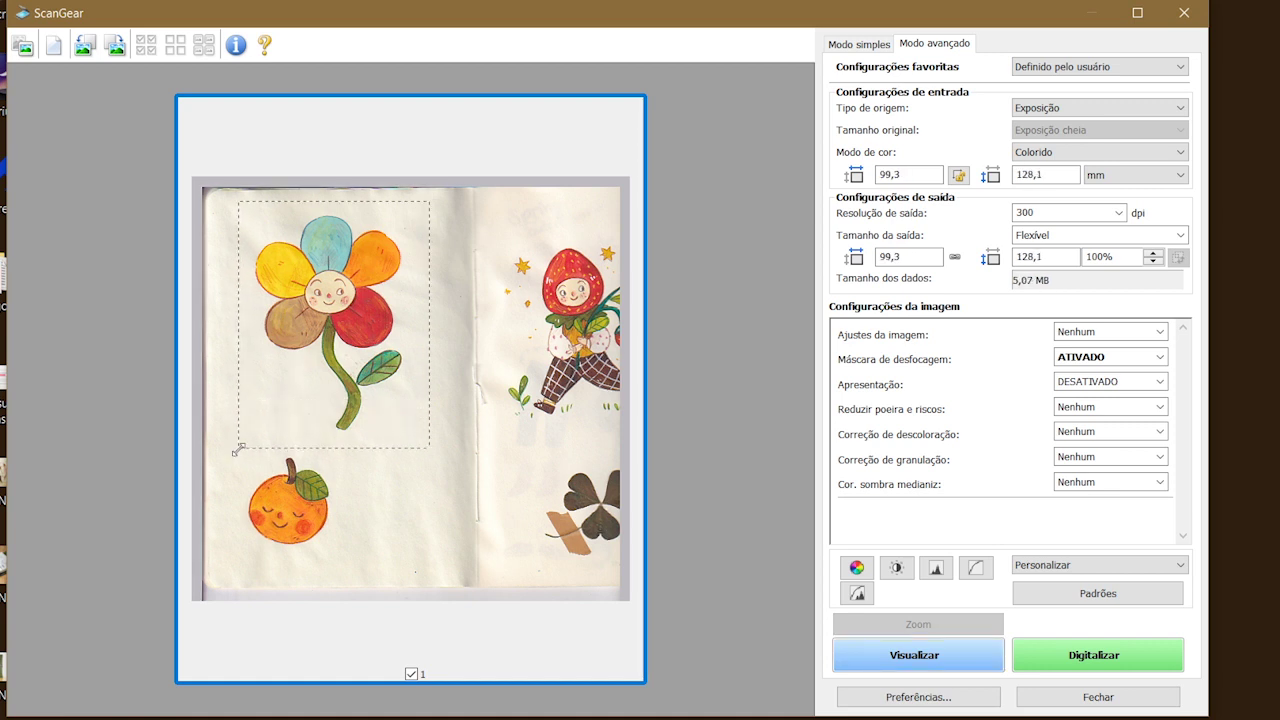
pyautogui.click(1095, 658)
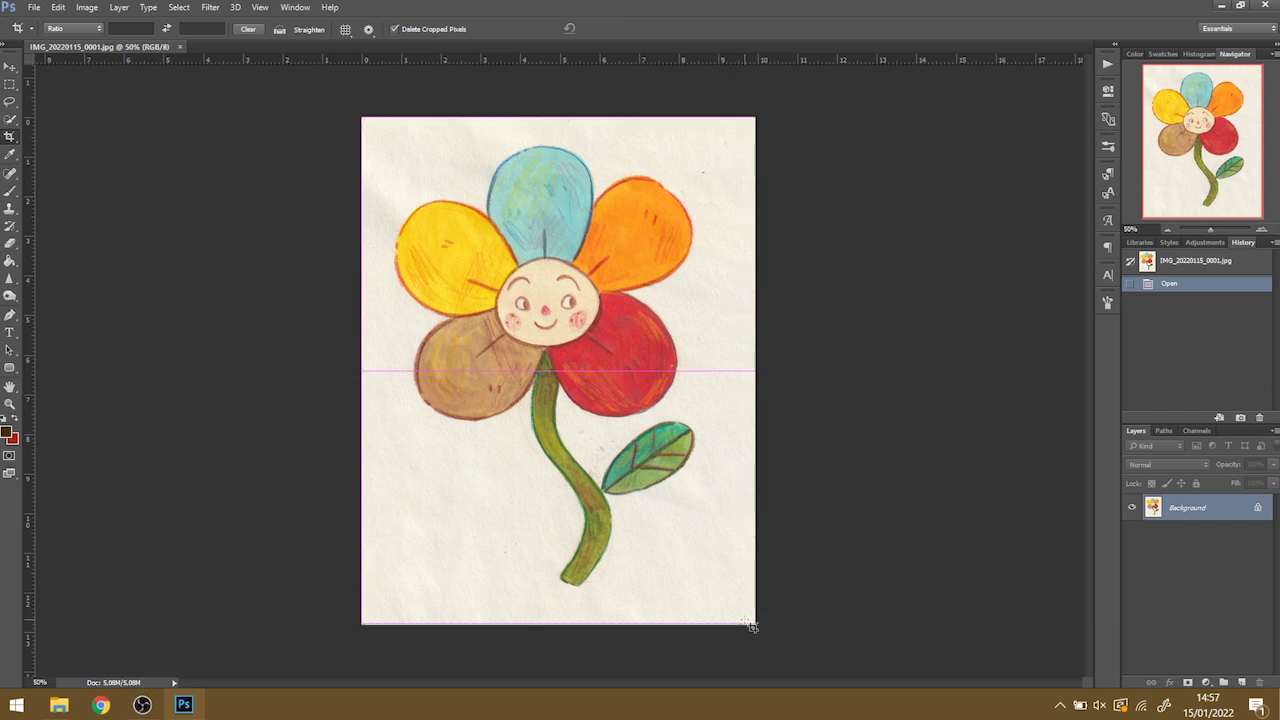
# Commit the crop, spot-heal specks near the leaf and stem, and preview Levels white 210
pyautogui.press('Return')
pyautogui.press('j')
pyautogui.click(708, 172)
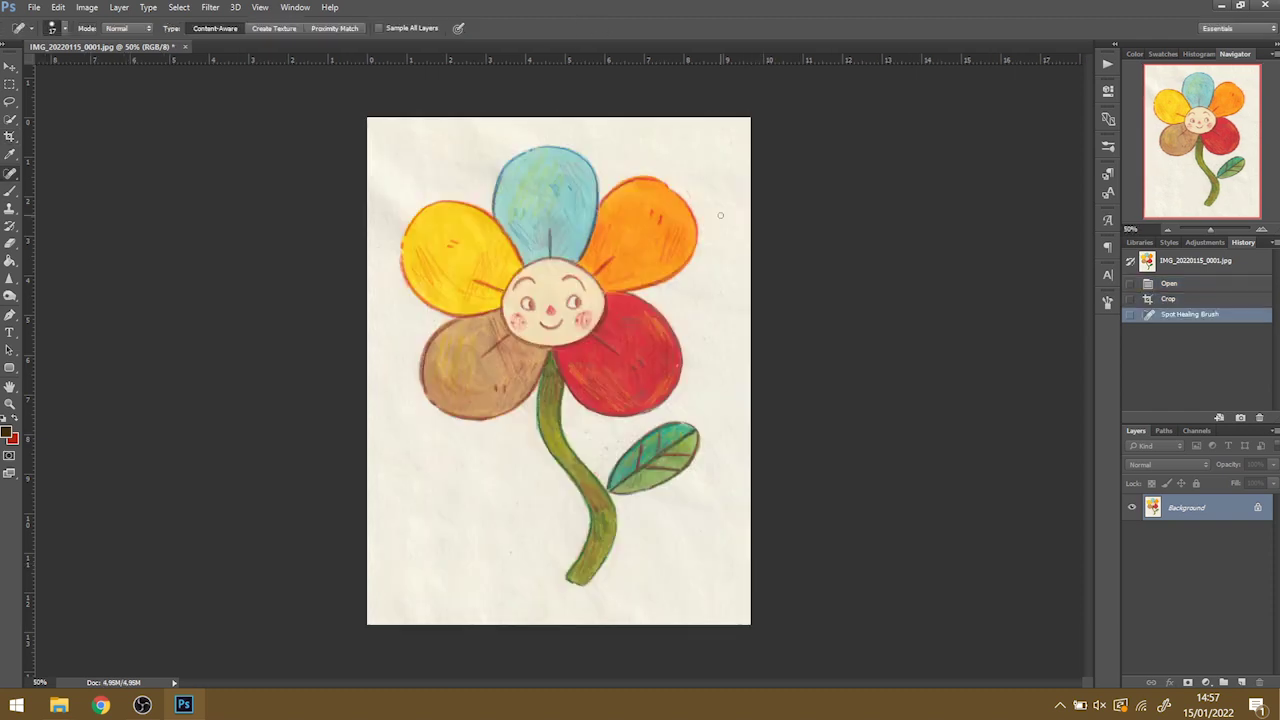
pyautogui.hotkey('ctrl', '+')
pyautogui.hotkey('ctrl', '+')
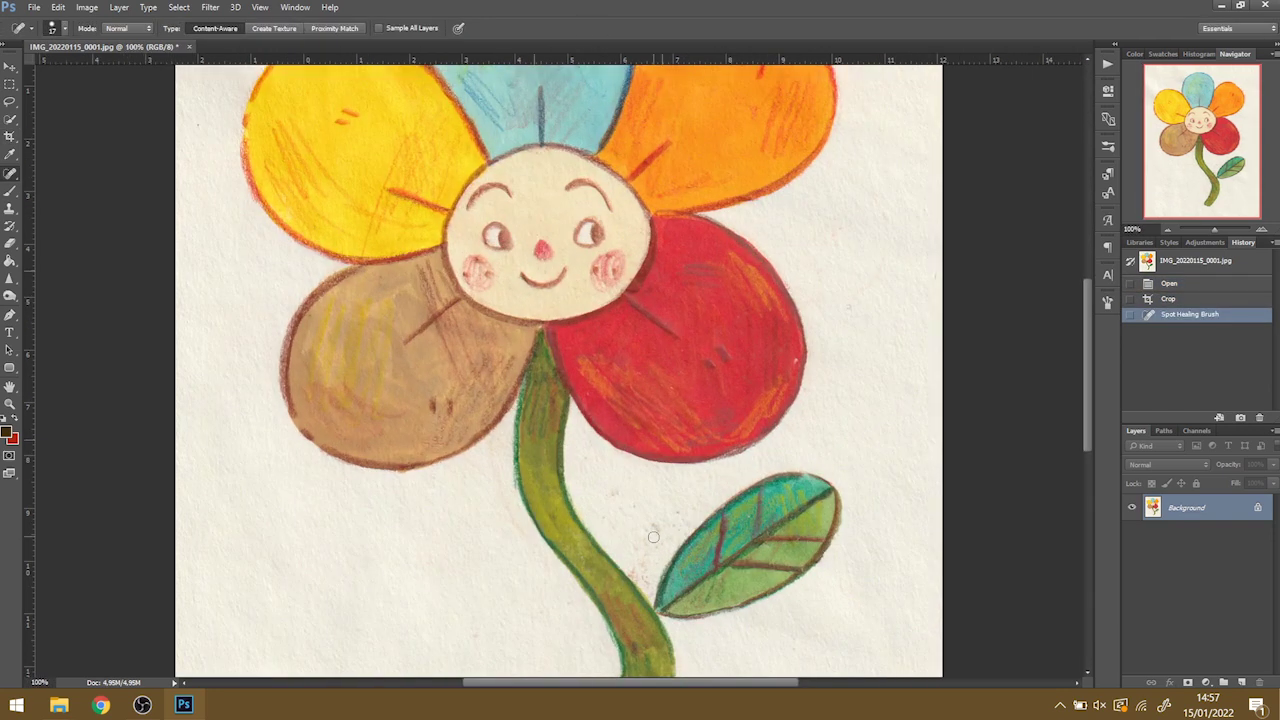
pyautogui.click(657, 525)
pyautogui.click(612, 494)
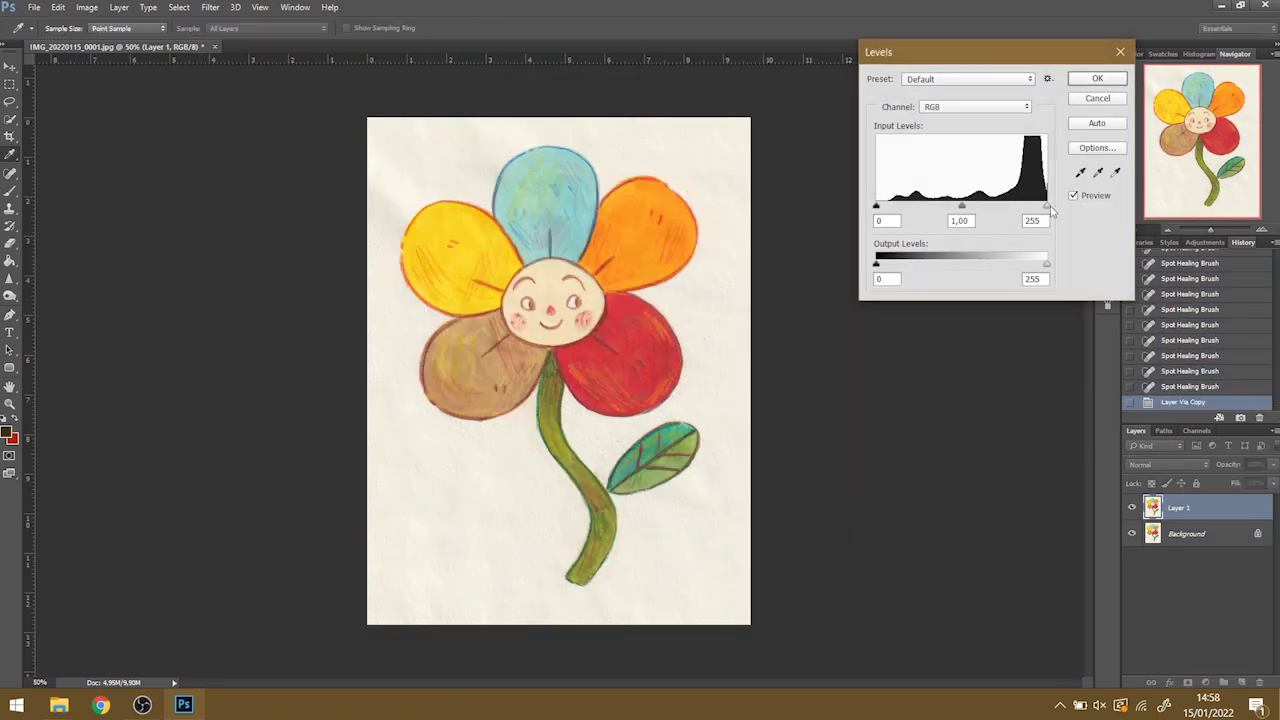
pyautogui.moveTo(1048, 207); pyautogui.dragTo(1018, 207)
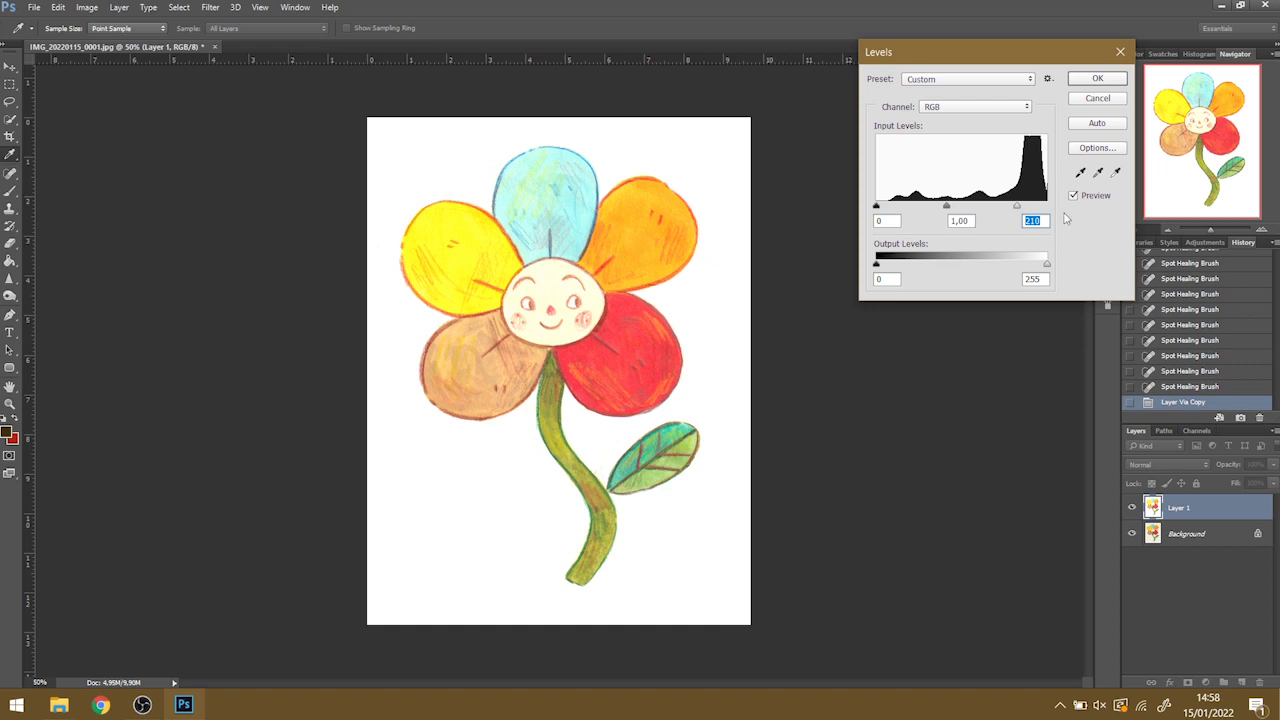
# Try a Levels white input of 213, then cancel without applying
pyautogui.moveTo(1020, 212); pyautogui.dragTo(1036, 210)
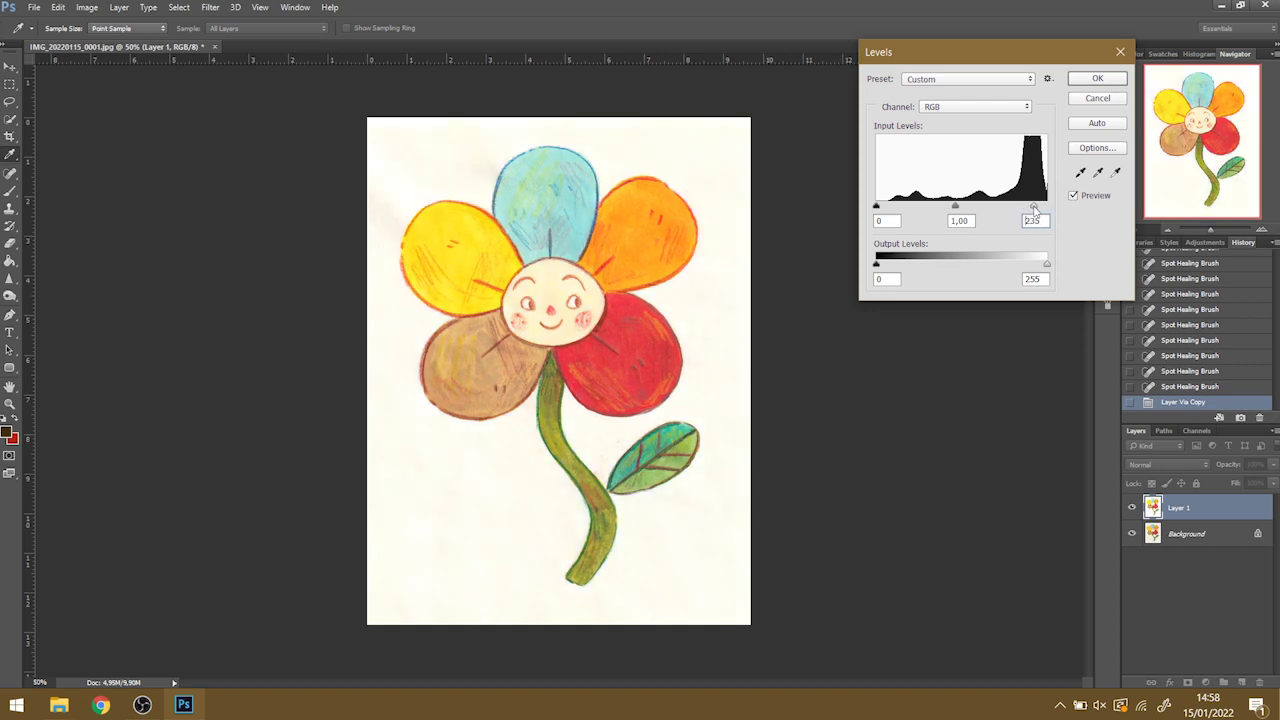
pyautogui.click(1020, 206)
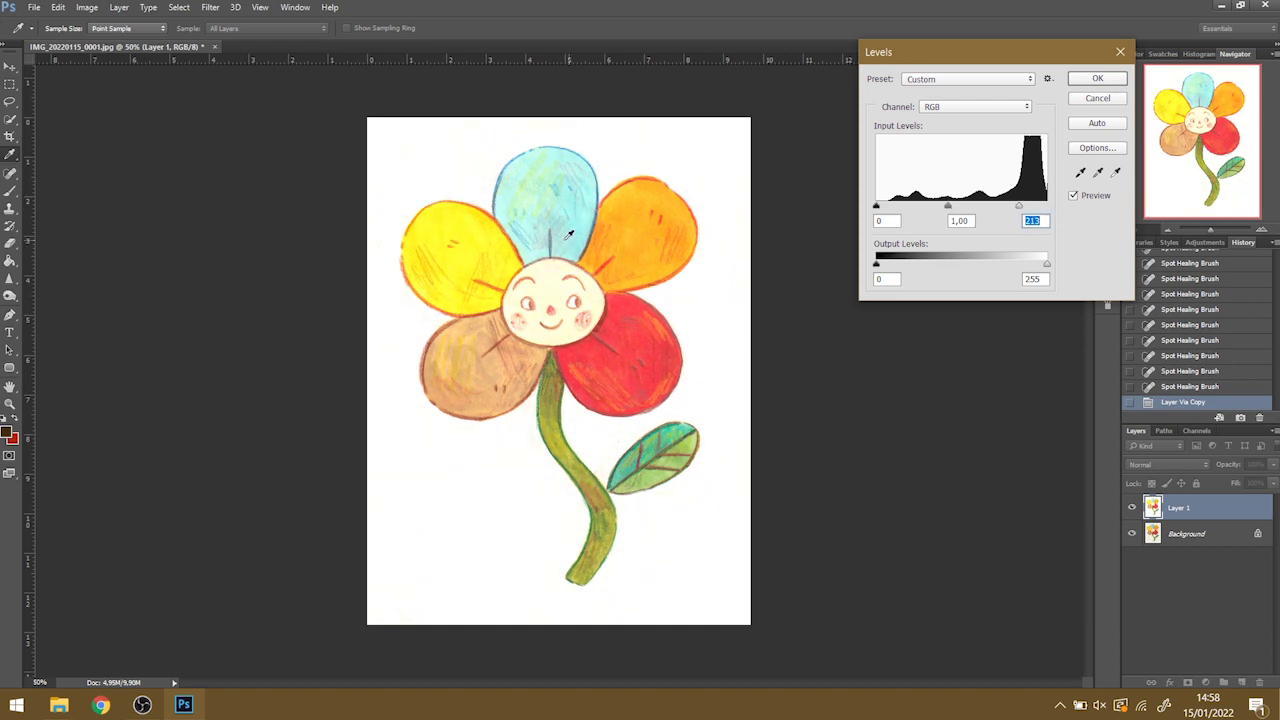
pyautogui.click(1097, 98)
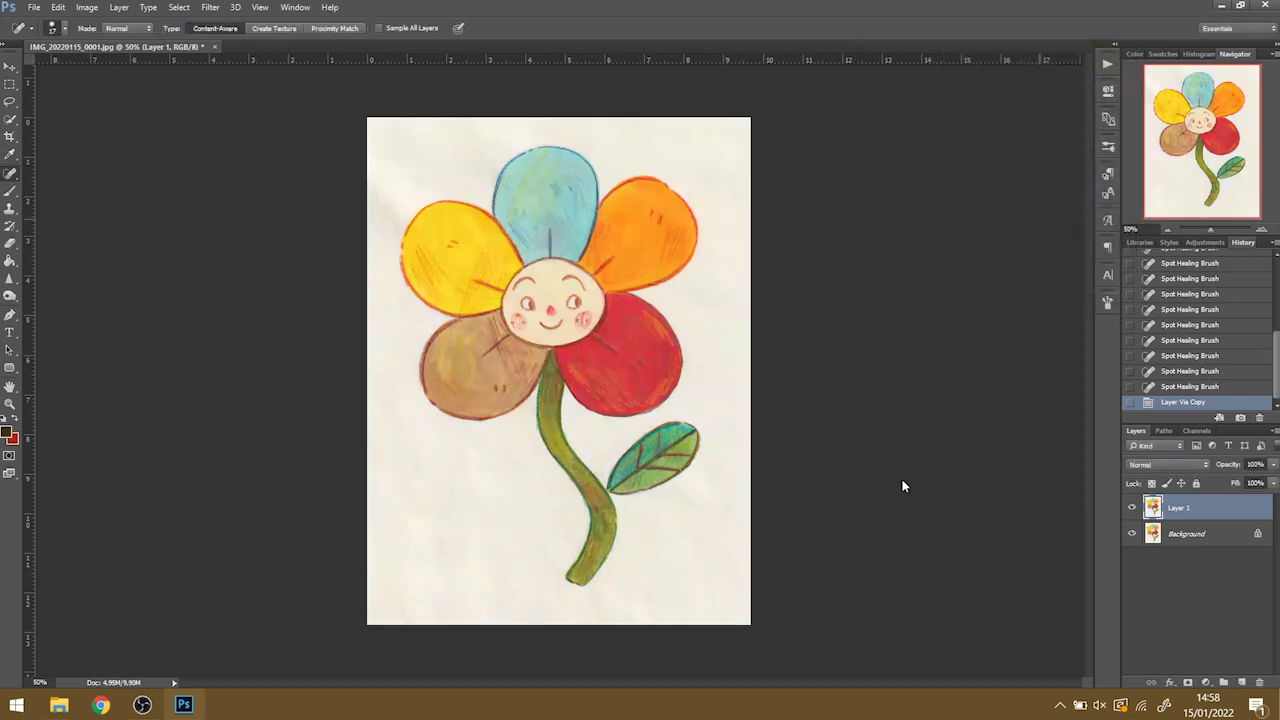
# Apply Color Balance 0/+3/+4 to Layer 1 and raise Hue/Saturation saturation slightly
pyautogui.click(87, 7)
pyautogui.moveTo(200, 48)
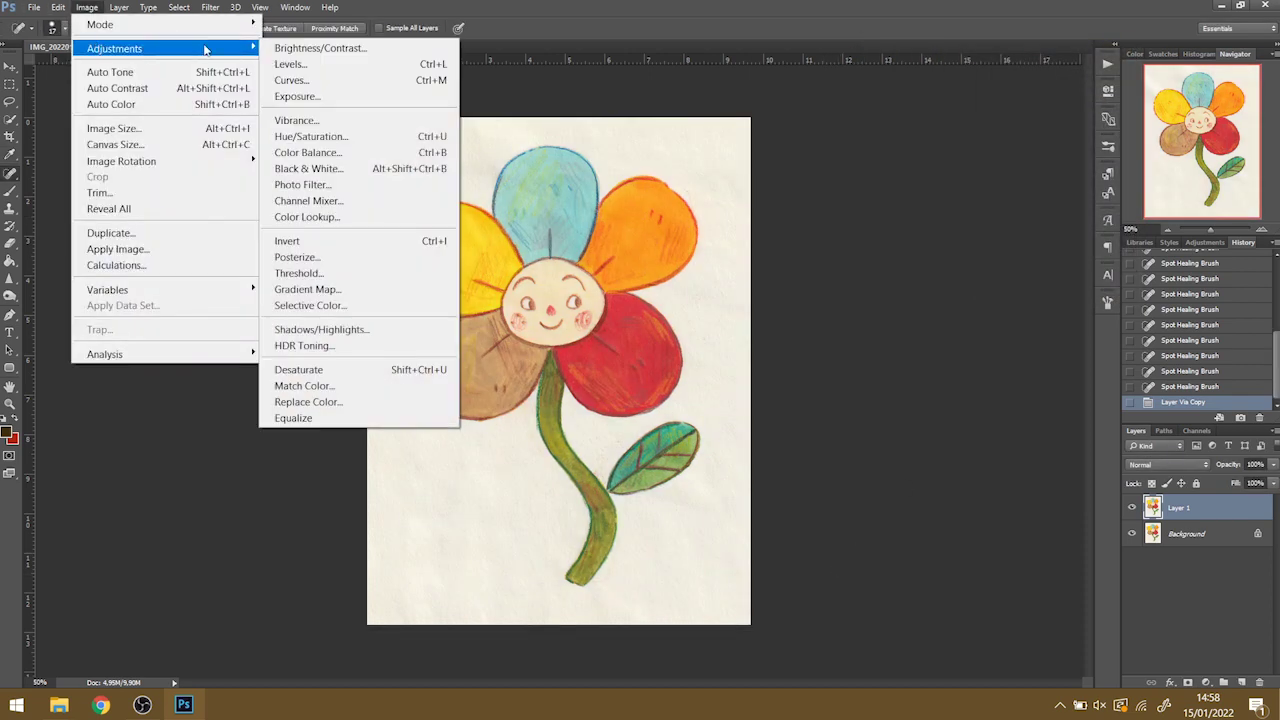
pyautogui.click(372, 152)
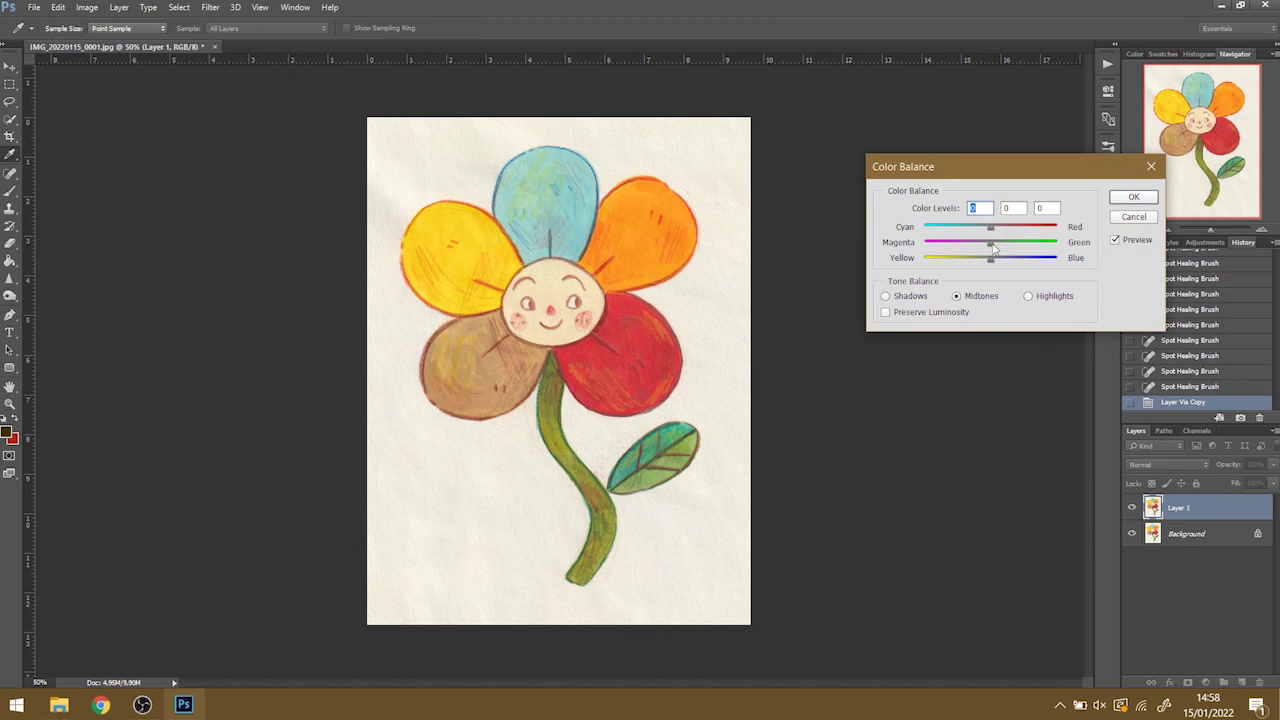
pyautogui.moveTo(990, 246); pyautogui.dragTo(992, 249)
pyautogui.moveTo(990, 264); pyautogui.dragTo(993, 230)
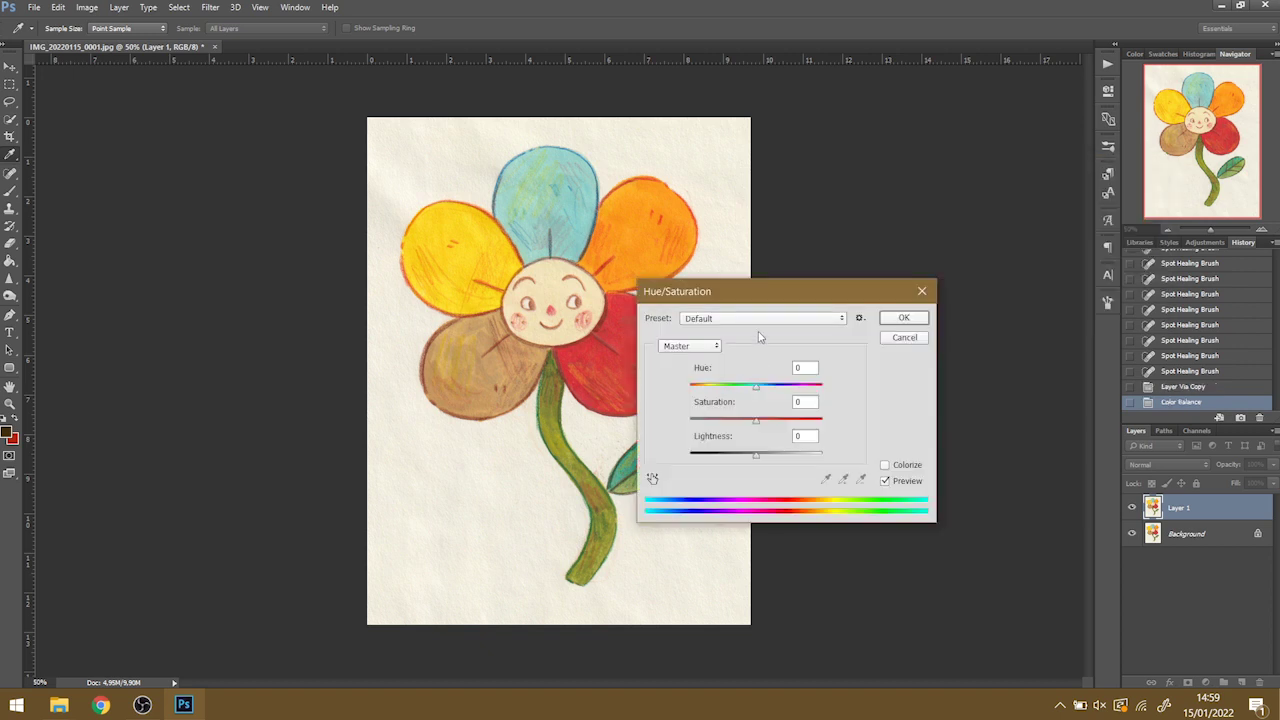
pyautogui.moveTo(760, 290); pyautogui.dragTo(840, 256)
pyautogui.moveTo(838, 391); pyautogui.dragTo(848, 393)
# Commit the saturation boost and apply Levels at 10 / 1.08 / 251
pyautogui.press('Return')
pyautogui.hotkey('ctrl', 'l')
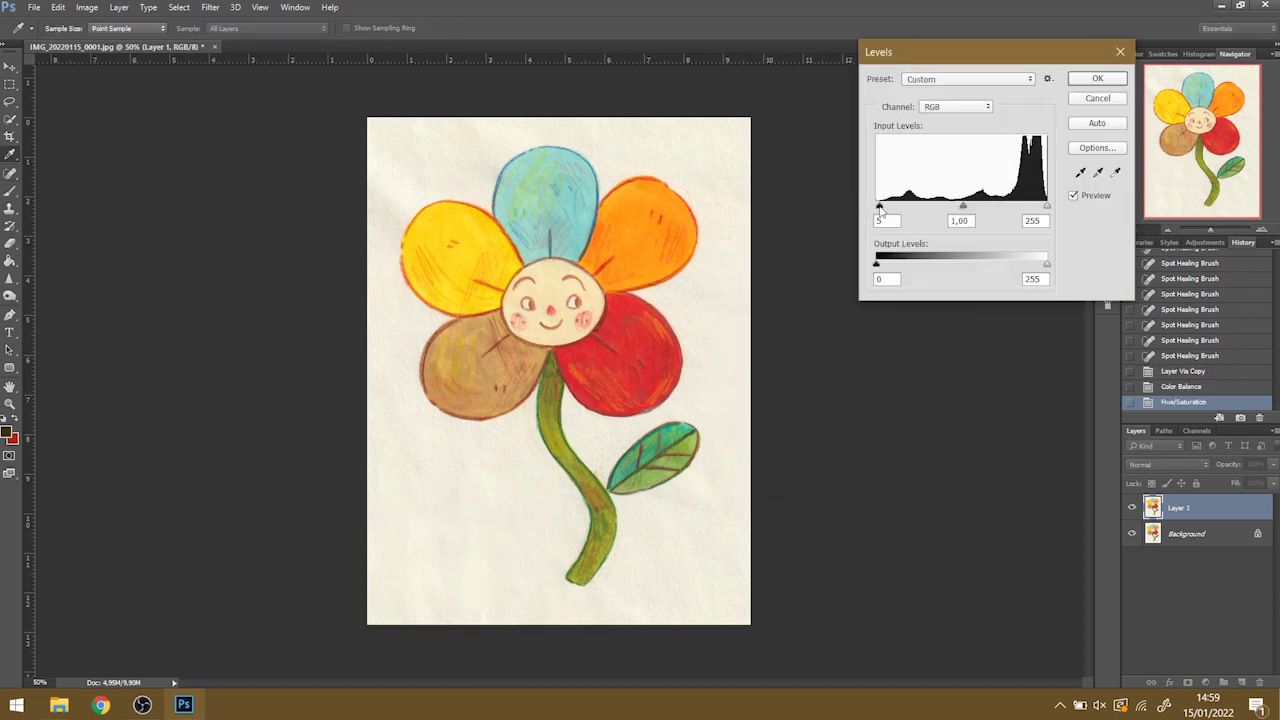
pyautogui.moveTo(883, 207); pyautogui.dragTo(884, 207)
pyautogui.click(961, 207)
pyautogui.click(1045, 207)
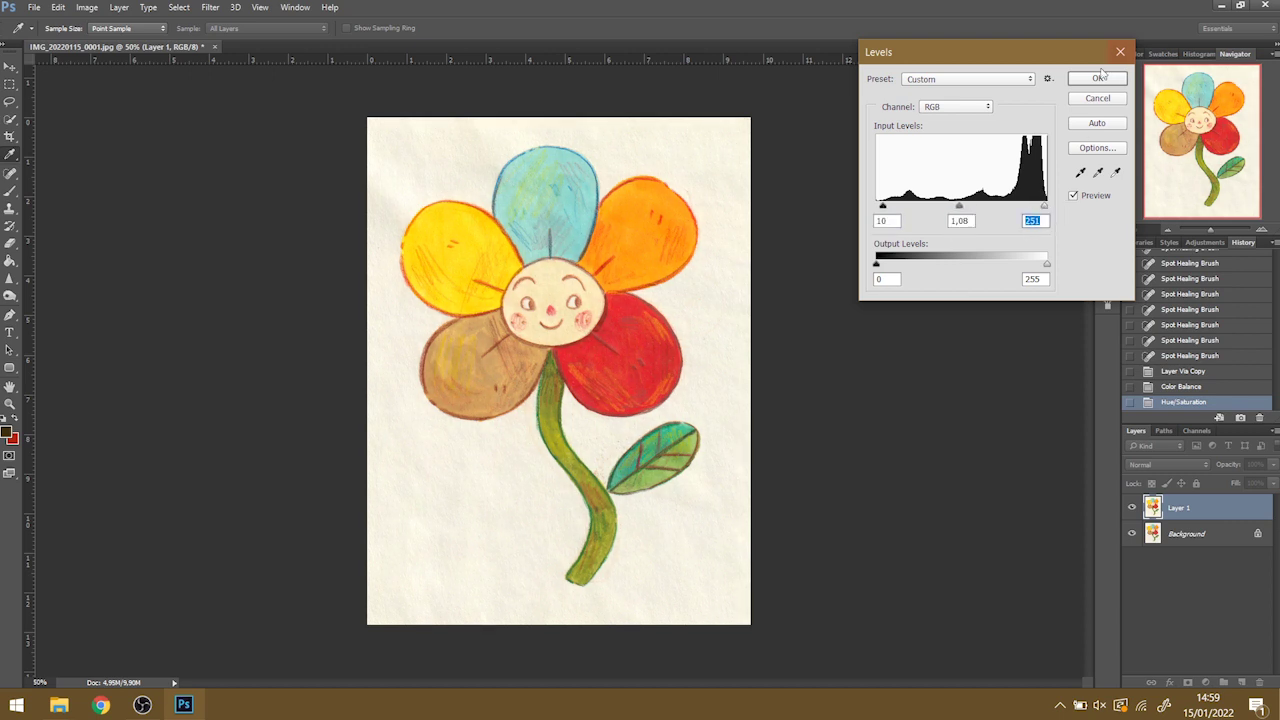
# Apply a Brightness/Contrast adjustment with Brightness +6
pyautogui.click(1097, 78)
pyautogui.click(87, 7)
pyautogui.moveTo(112, 47)
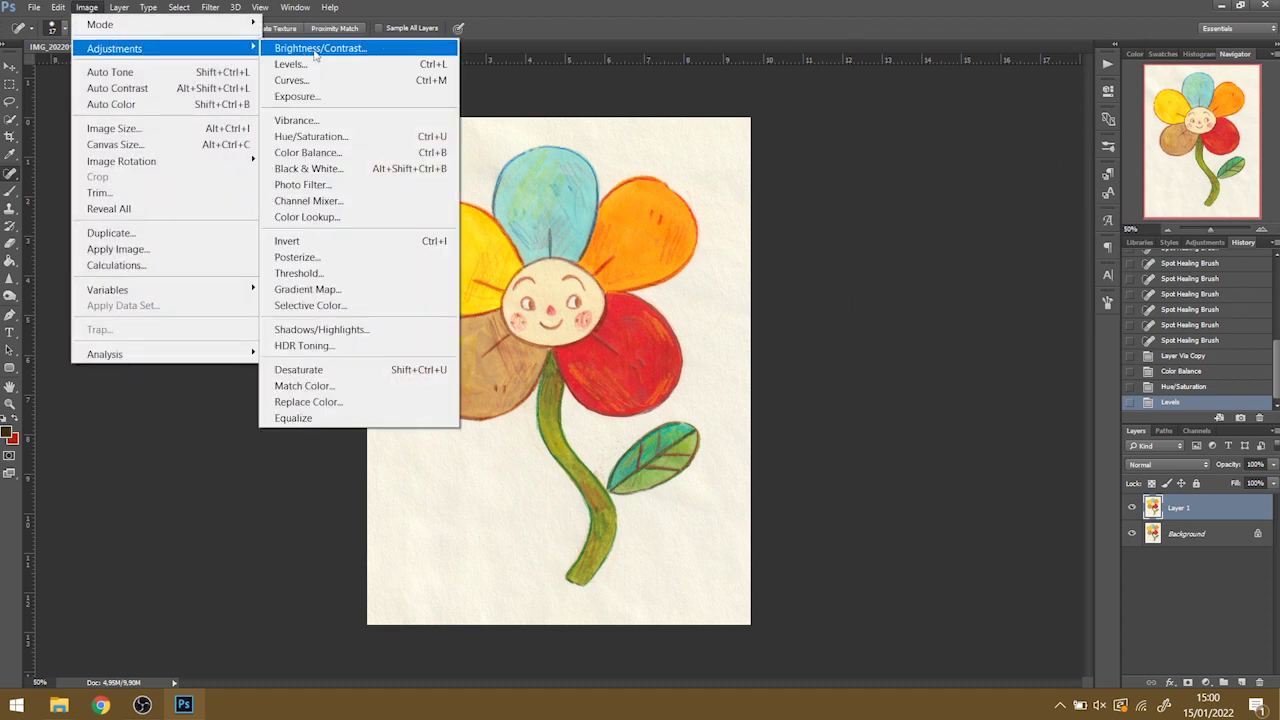
pyautogui.click(330, 47)
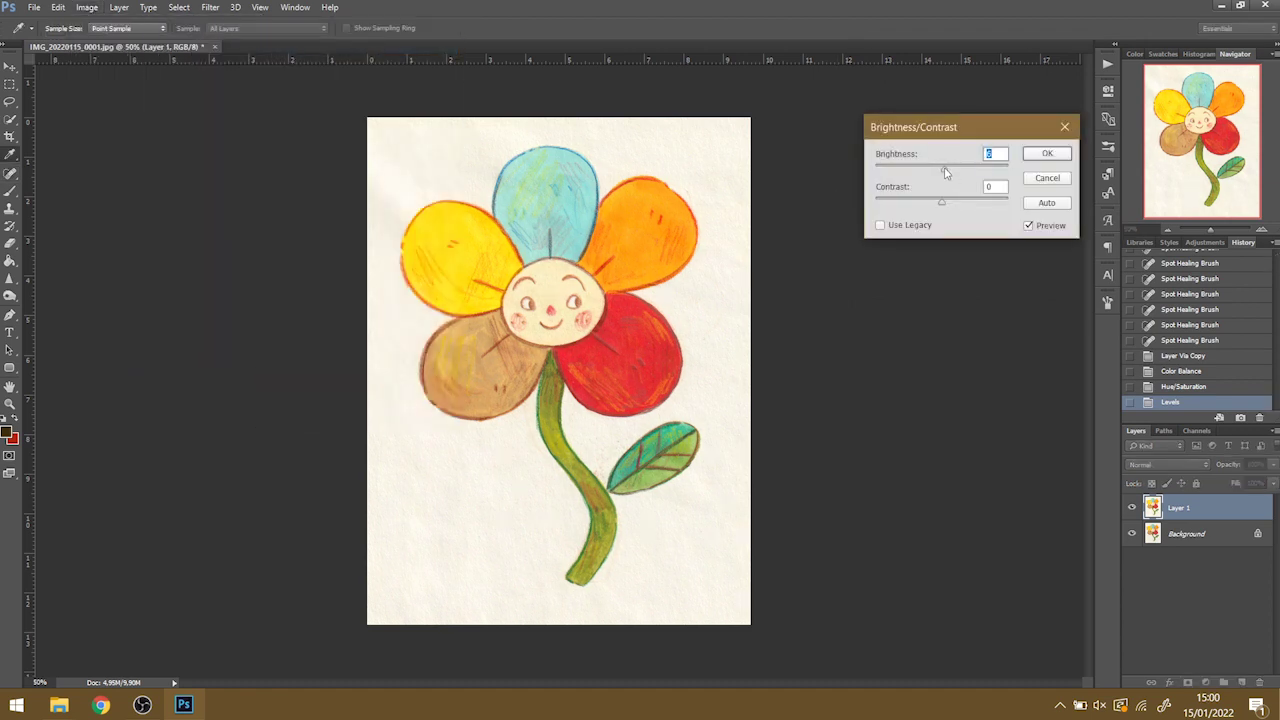
pyautogui.moveTo(941, 206); pyautogui.dragTo(947, 207)
pyautogui.click(1042, 155)
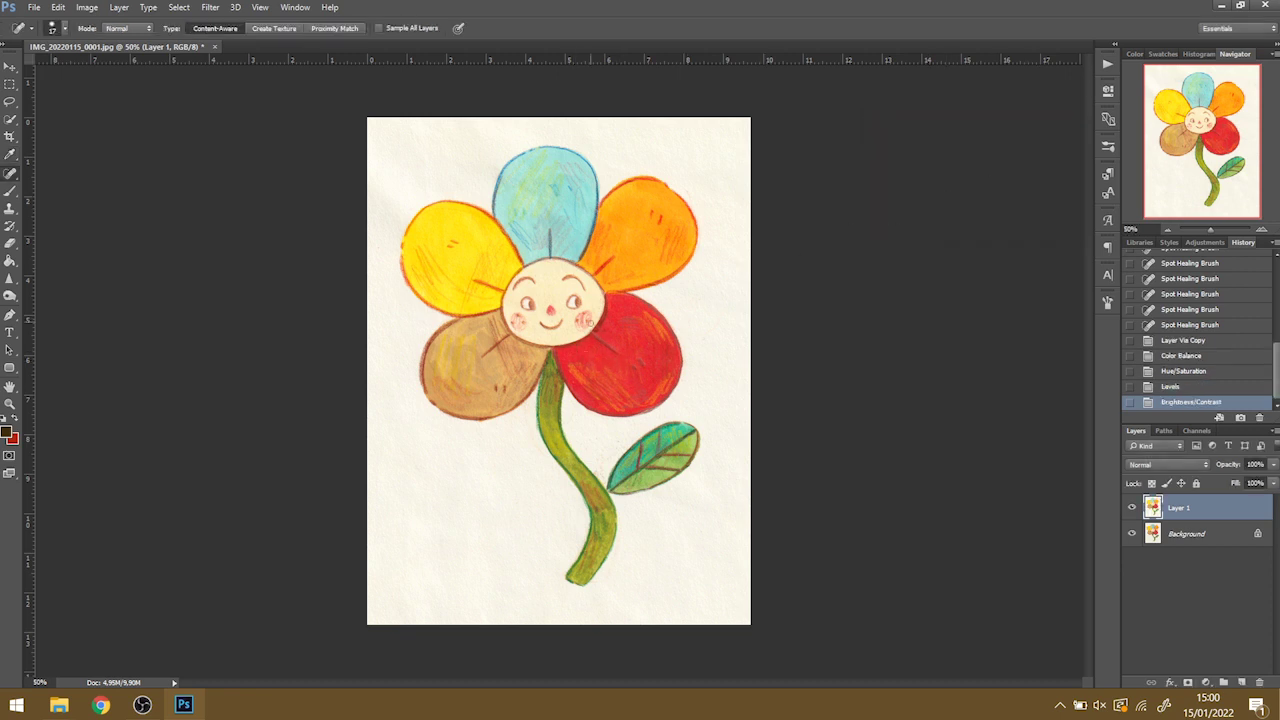
# Use Replace Color to sample the orange petal and lower its saturation
pyautogui.click(87, 7)
pyautogui.moveTo(110, 50)
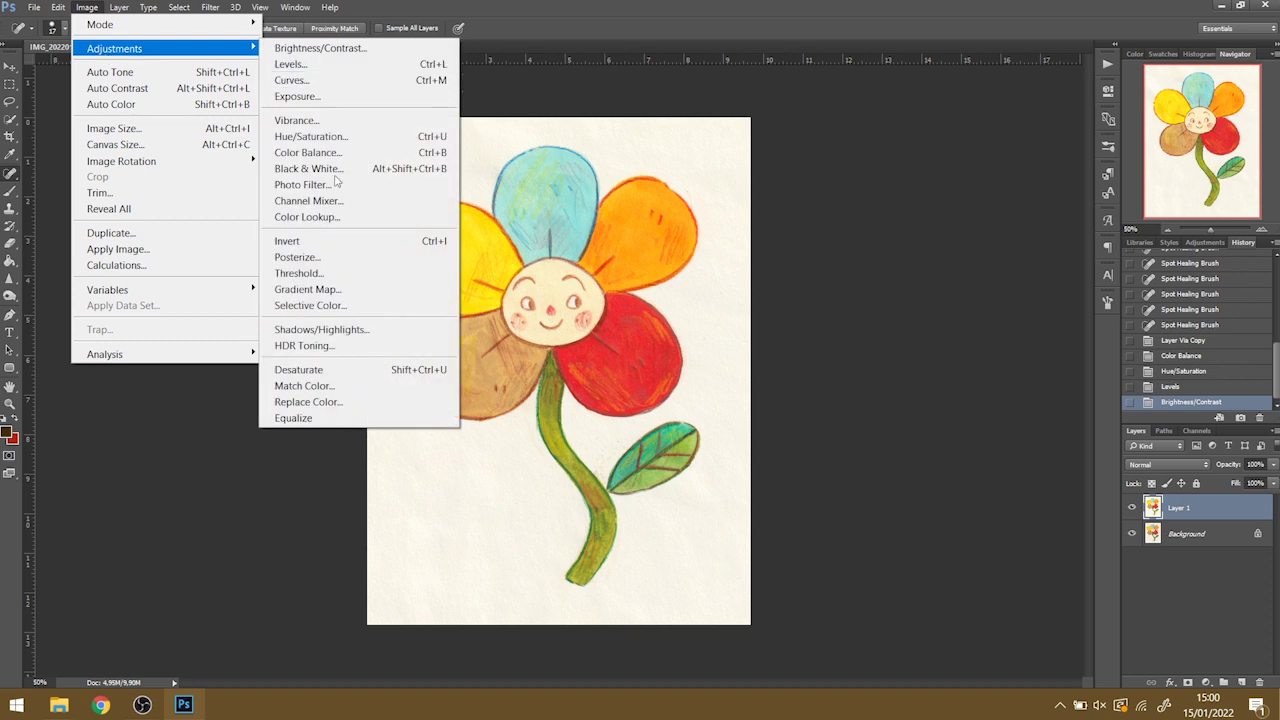
pyautogui.click(306, 401)
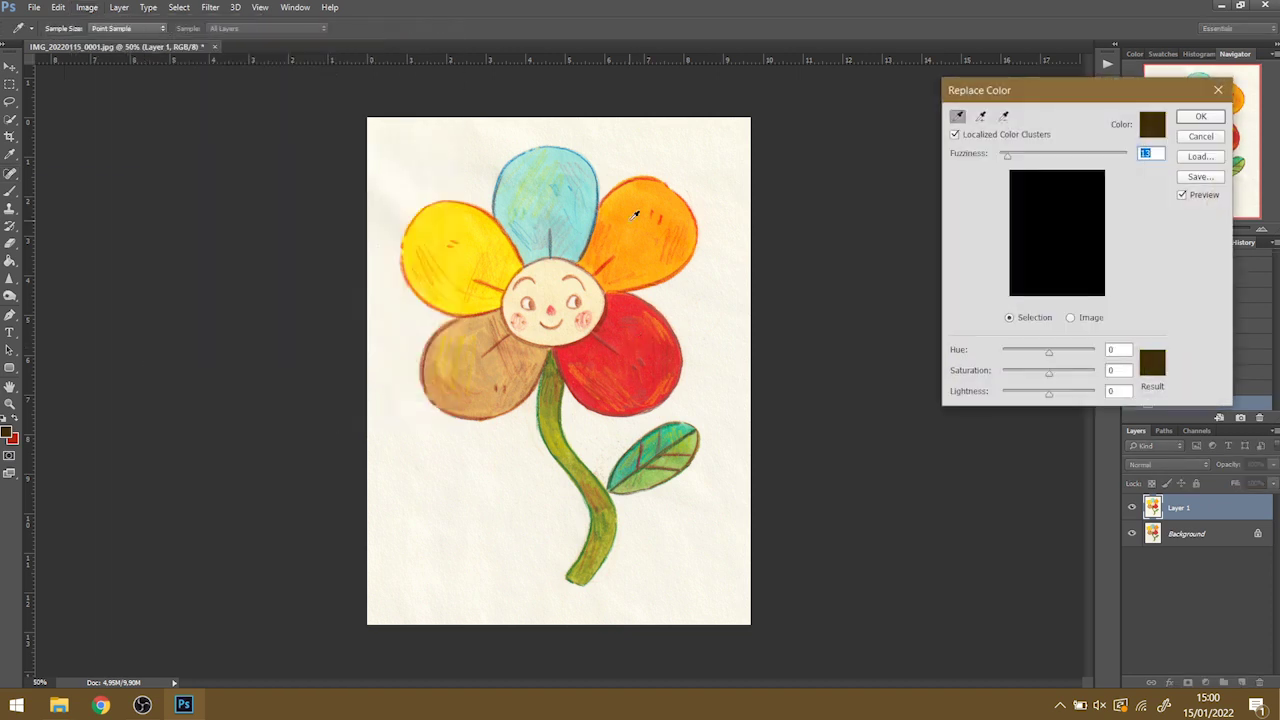
pyautogui.click(634, 214)
pyautogui.click(980, 116)
pyautogui.moveTo(588, 235)
pyautogui.mouseDown()
pyautogui.moveTo(617, 230)
pyautogui.moveTo(640, 190)
pyautogui.moveTo(686, 240)
pyautogui.mouseUp()
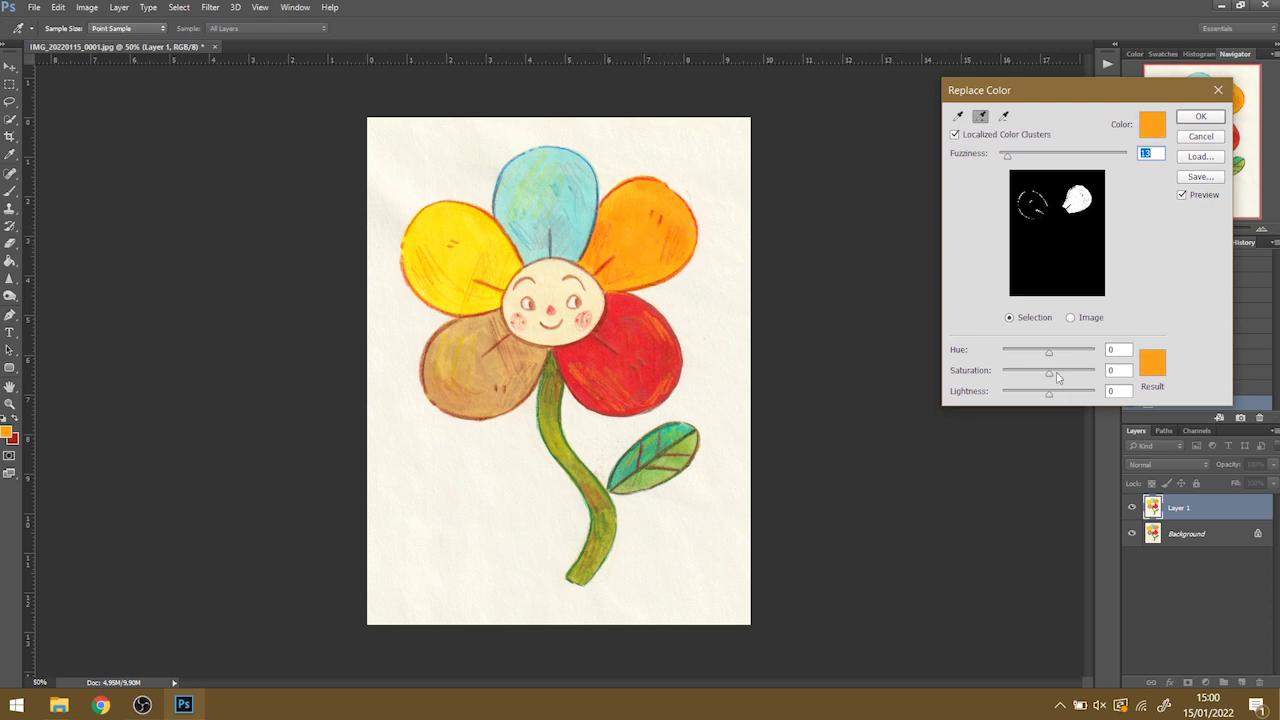
pyautogui.moveTo(1057, 375)
pyautogui.mouseDown()
pyautogui.moveTo(1095, 378)
pyautogui.moveTo(1054, 385)
pyautogui.moveTo(1088, 393)
pyautogui.moveTo(1058, 398)
pyautogui.mouseUp()
pyautogui.click(1178, 128)
# Use Replace Color to darken the brown petal and boost its saturation
pyautogui.click(87, 7)
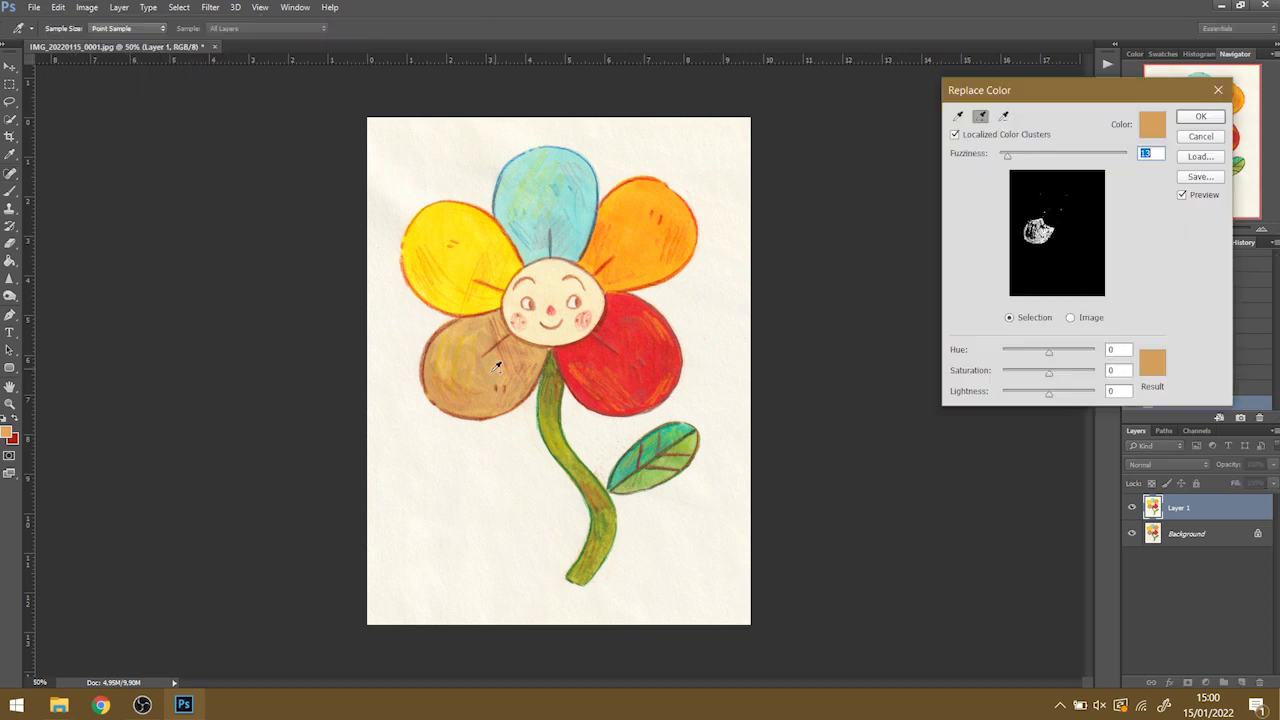
pyautogui.click(452, 343)
pyautogui.moveTo(1047, 396)
pyautogui.mouseDown()
pyautogui.moveTo(1064, 372)
pyautogui.moveTo(1047, 354)
pyautogui.moveTo(1060, 377)
pyautogui.mouseUp()
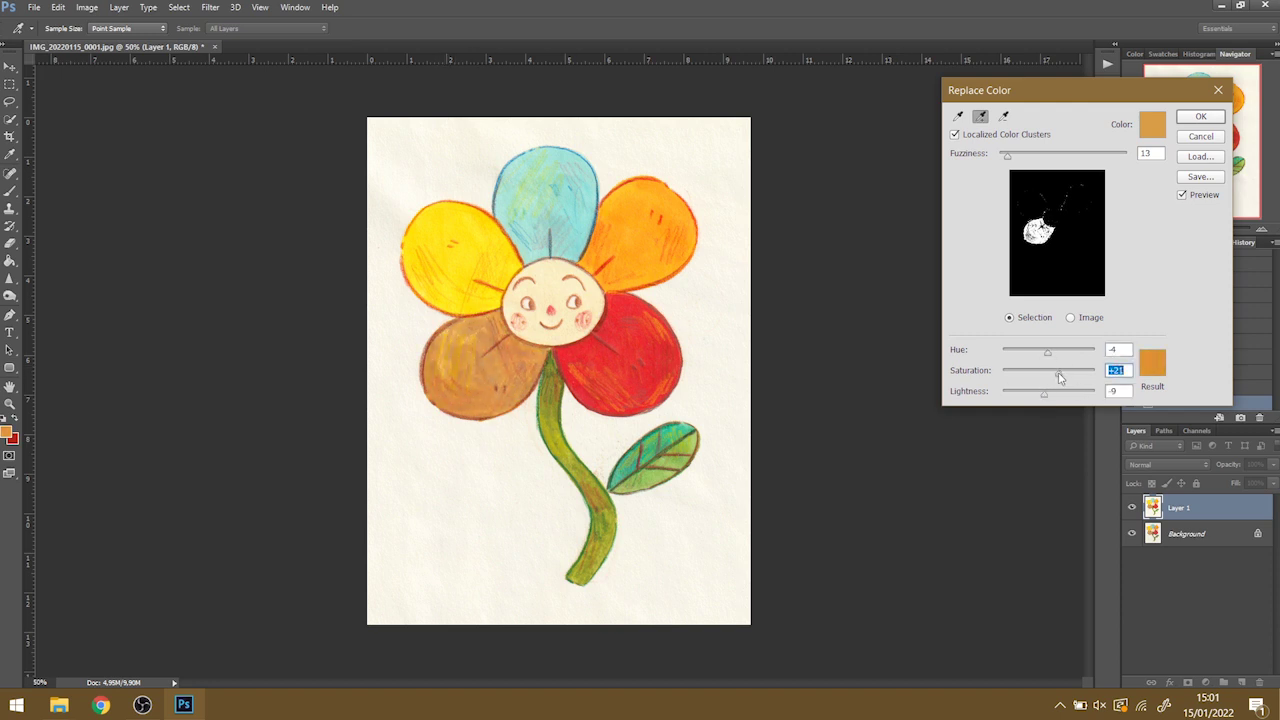
pyautogui.press('Return')
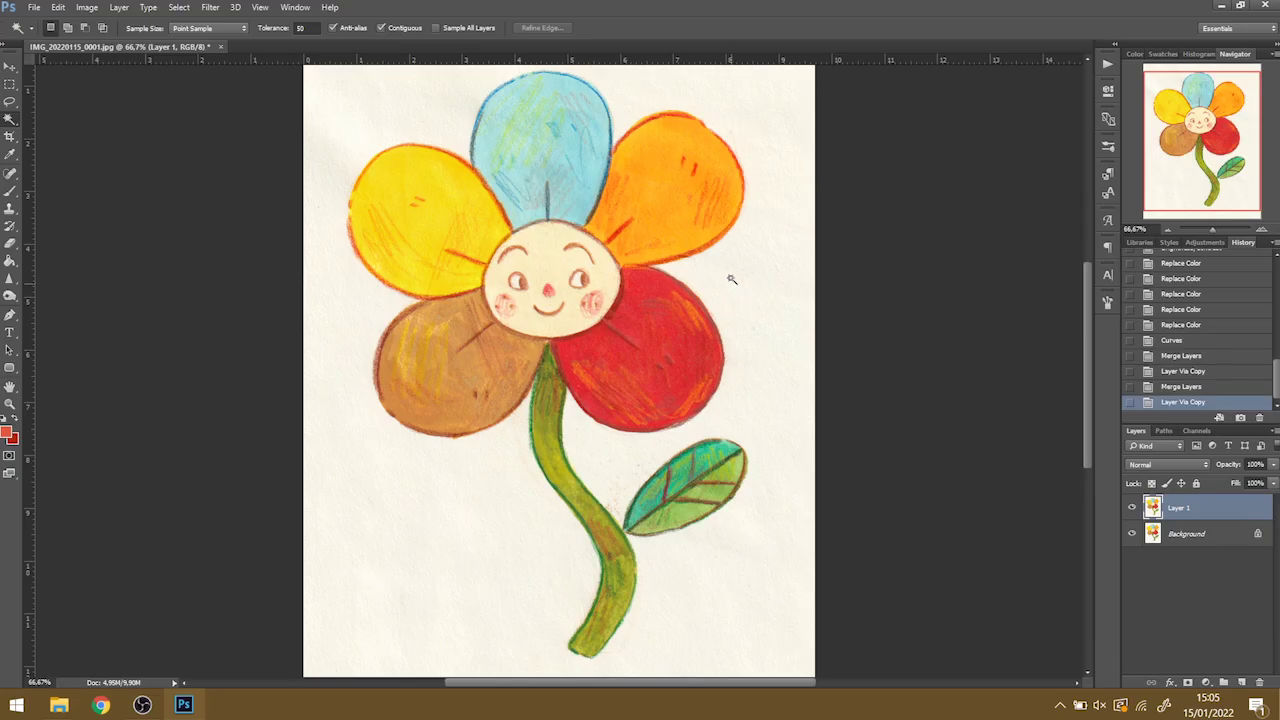
# Magic Wand-select the white paper background, then zoom in on the flower's face
pyautogui.click(728, 289)
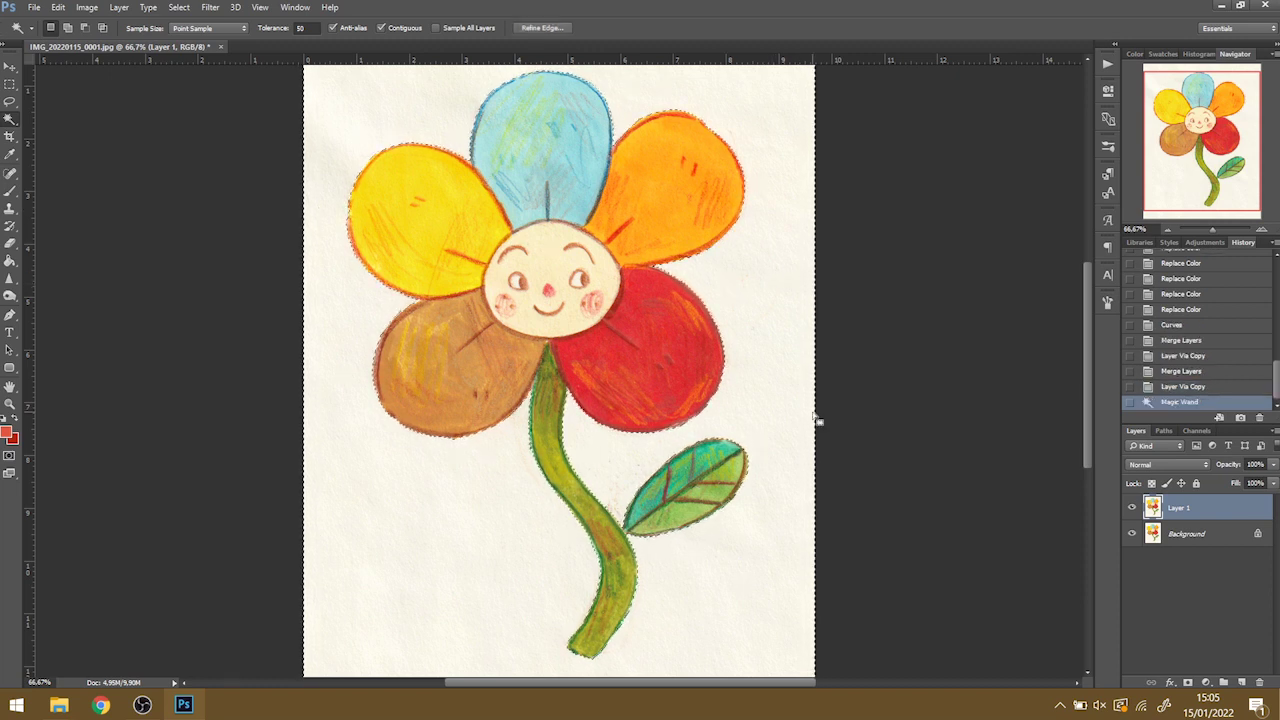
pyautogui.moveTo(1213, 176); pyautogui.dragTo(1201, 145)
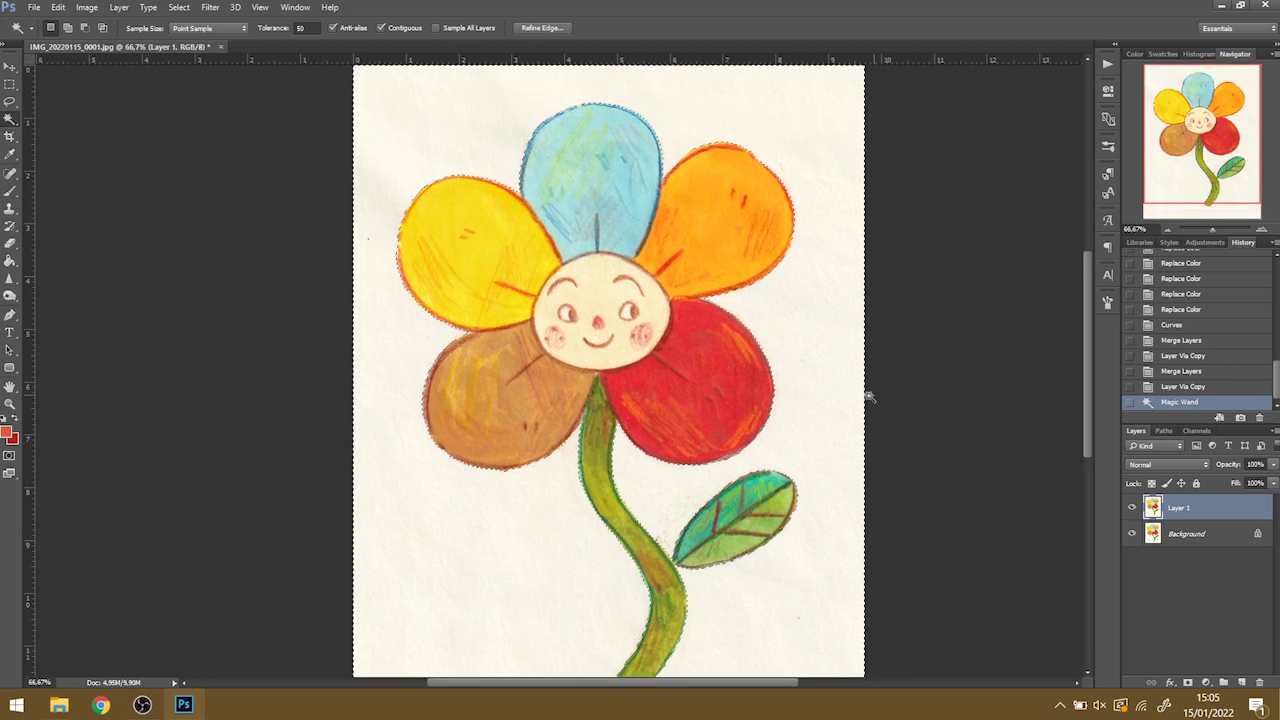
pyautogui.hotkey('ctrl', '+')
pyautogui.hotkey('ctrl', '+')
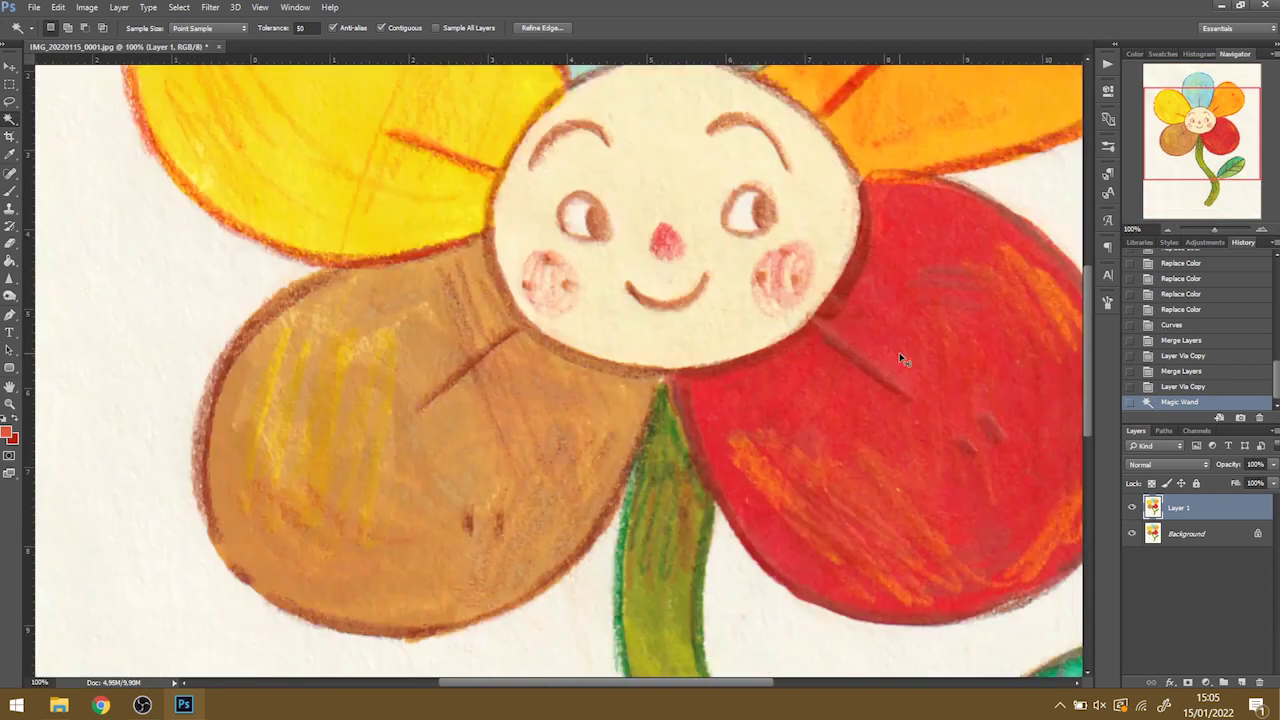
pyautogui.moveTo(903, 360); pyautogui.dragTo(750, 415)
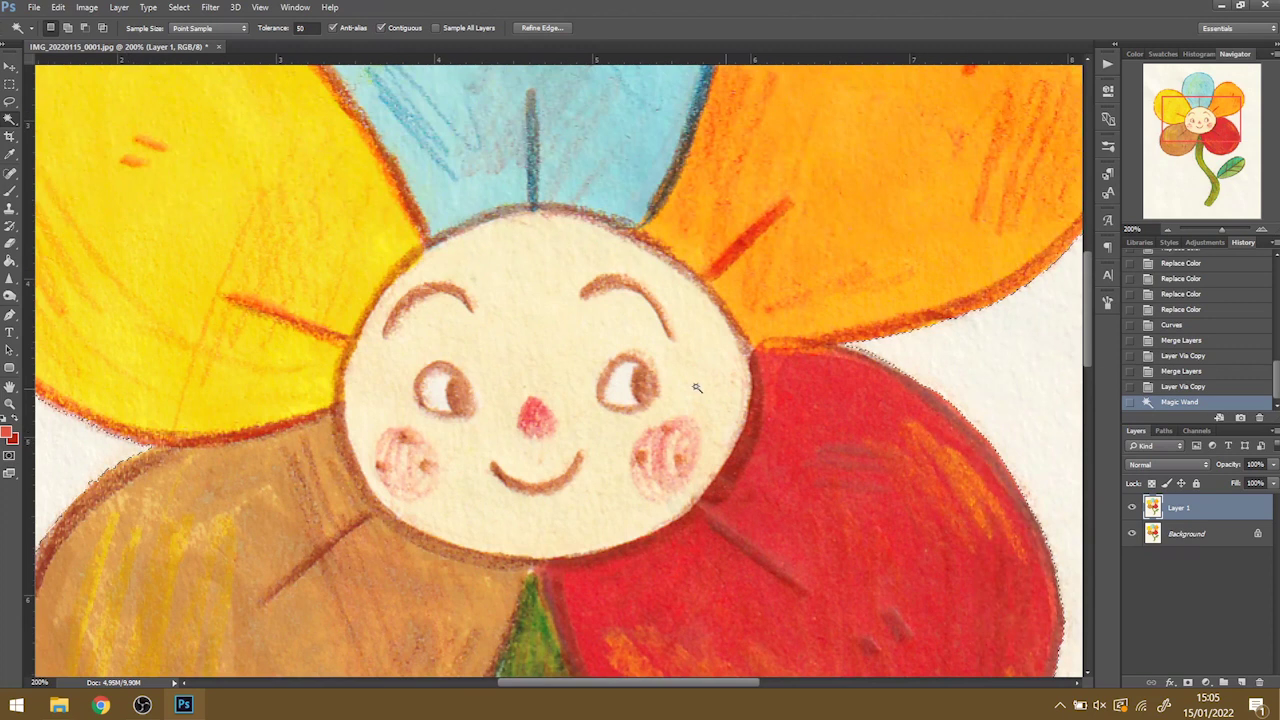
# Add both eye whites to the selection with the Quick Selection tool
pyautogui.rightClick(8, 122)
pyautogui.click(60, 114)
pyautogui.click(620, 382)
pyautogui.click(628, 392)
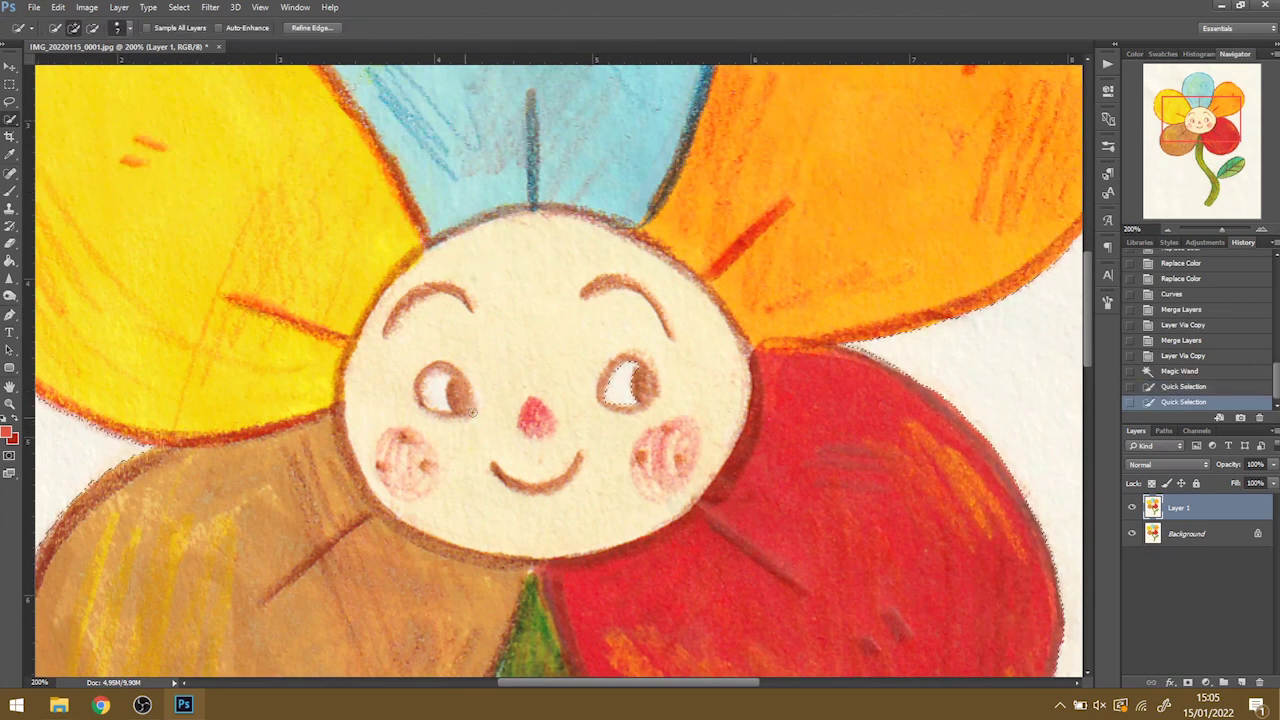
pyautogui.click(433, 396)
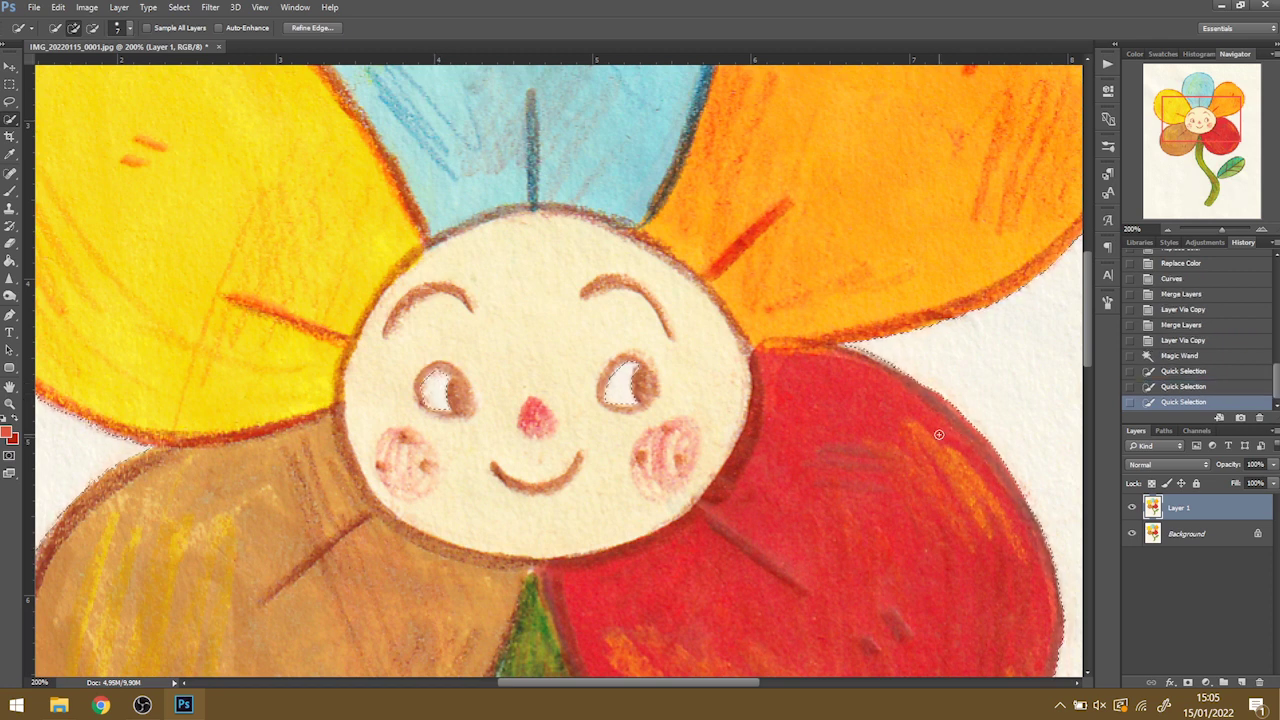
# Copy the selected whites to Layer 2 and whiten them with Levels
pyautogui.hotkey('ctrl', '-')
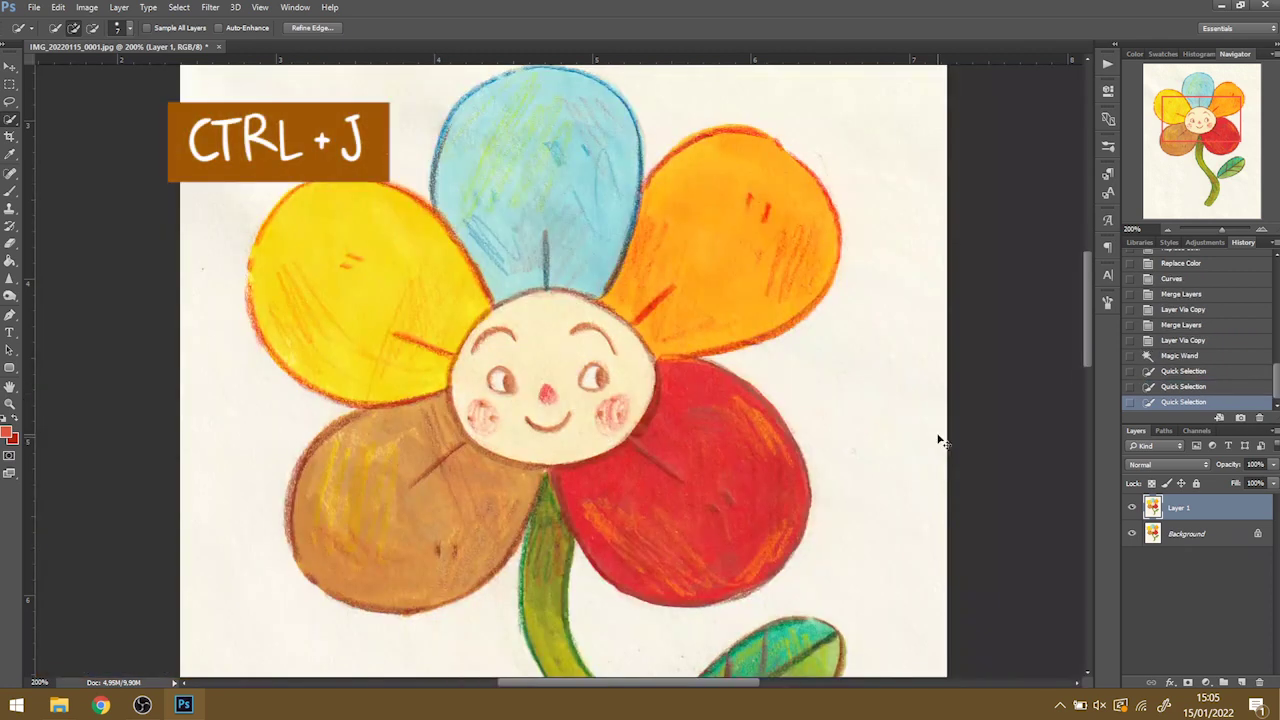
pyautogui.hotkey('ctrl', 'j')
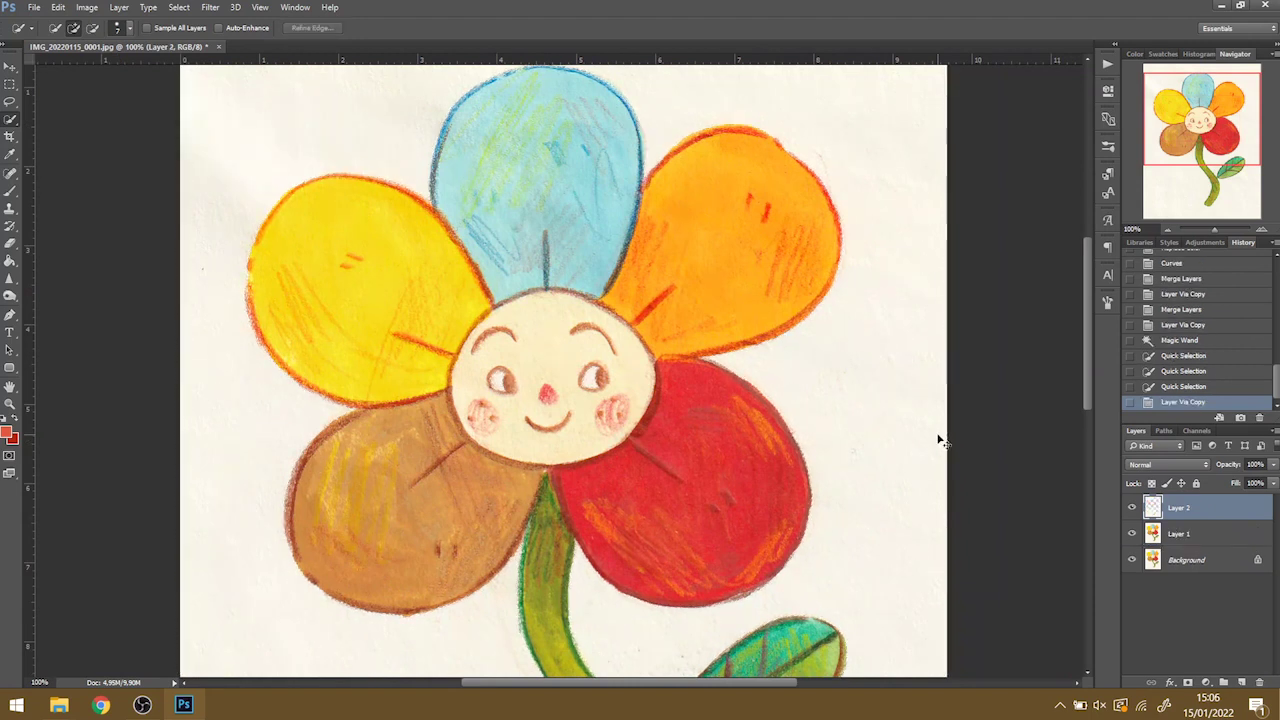
pyautogui.hotkey('ctrl', '-')
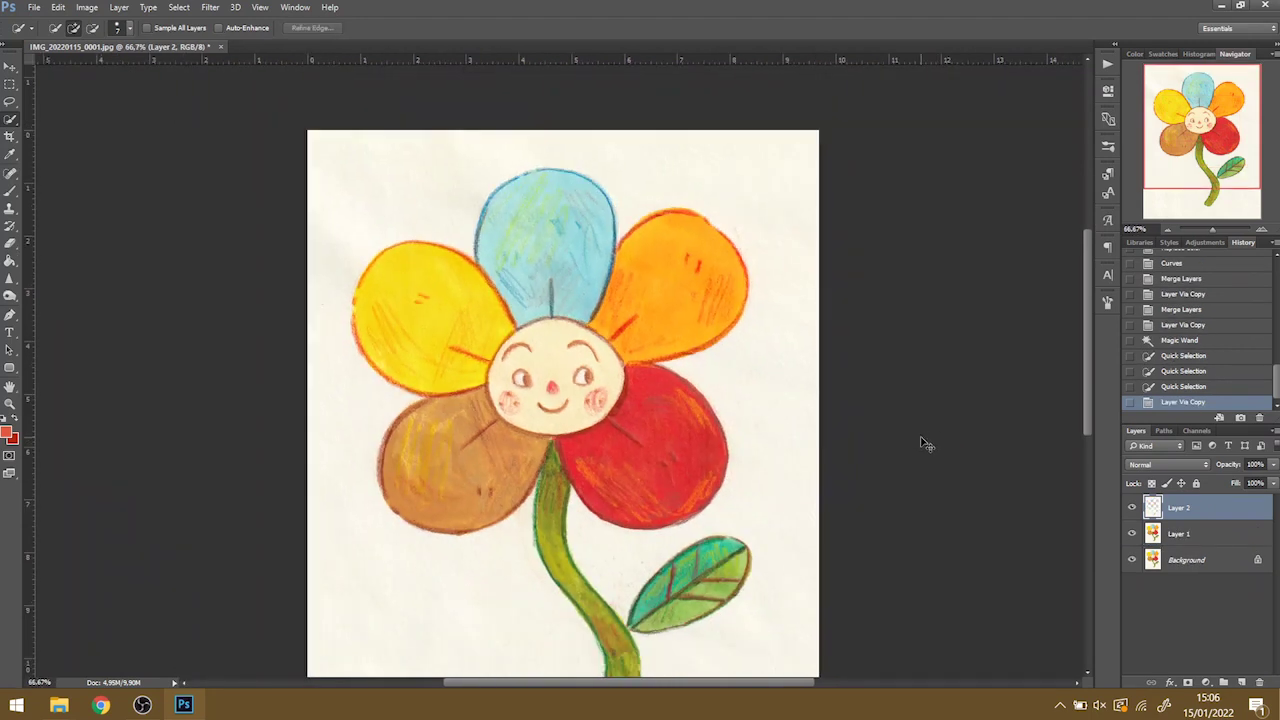
pyautogui.hotkey('ctrl', '+')
pyautogui.hotkey('ctrl', 'l')
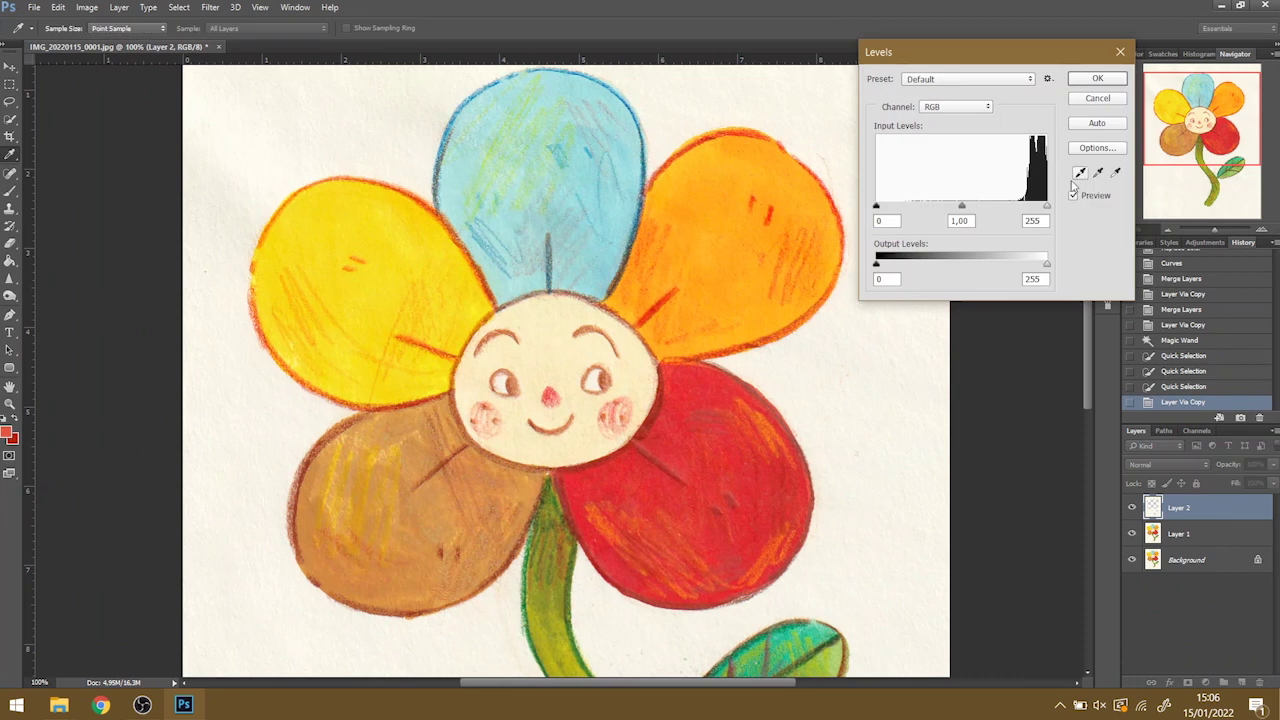
pyautogui.moveTo(1045, 208); pyautogui.dragTo(1039, 208)
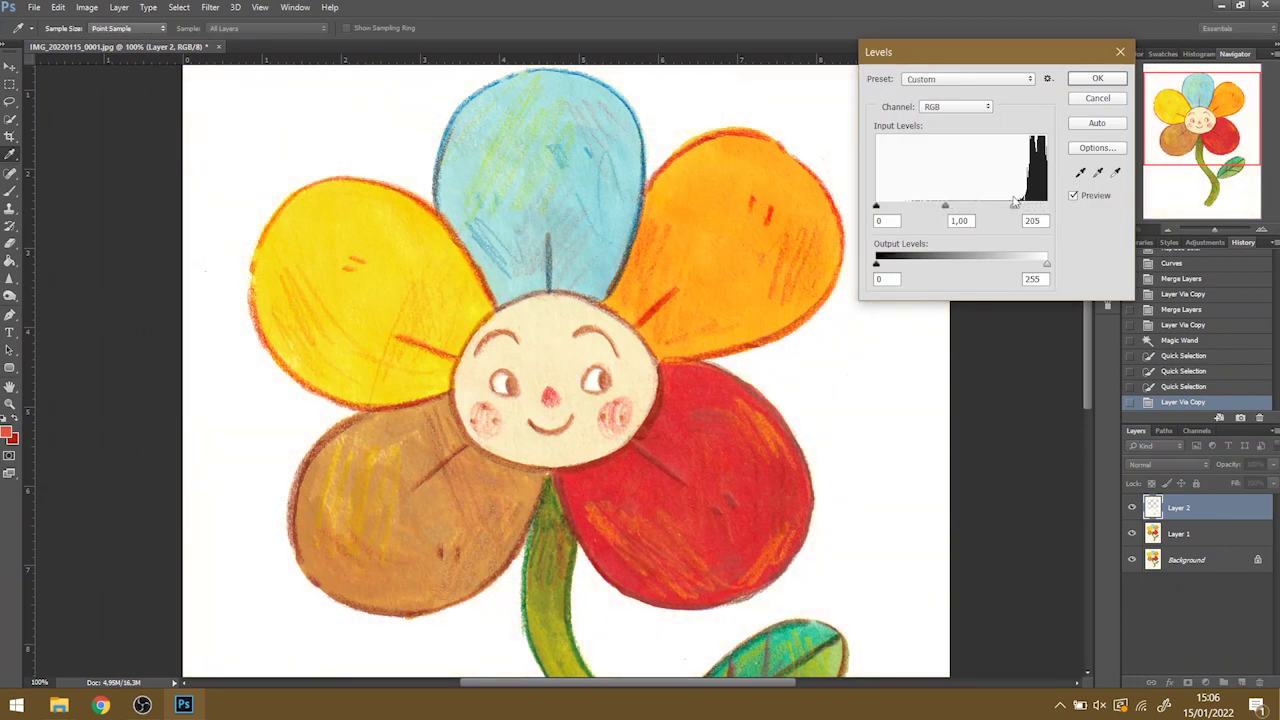
pyautogui.moveTo(1009, 203); pyautogui.dragTo(1000, 201)
pyautogui.click(1097, 79)
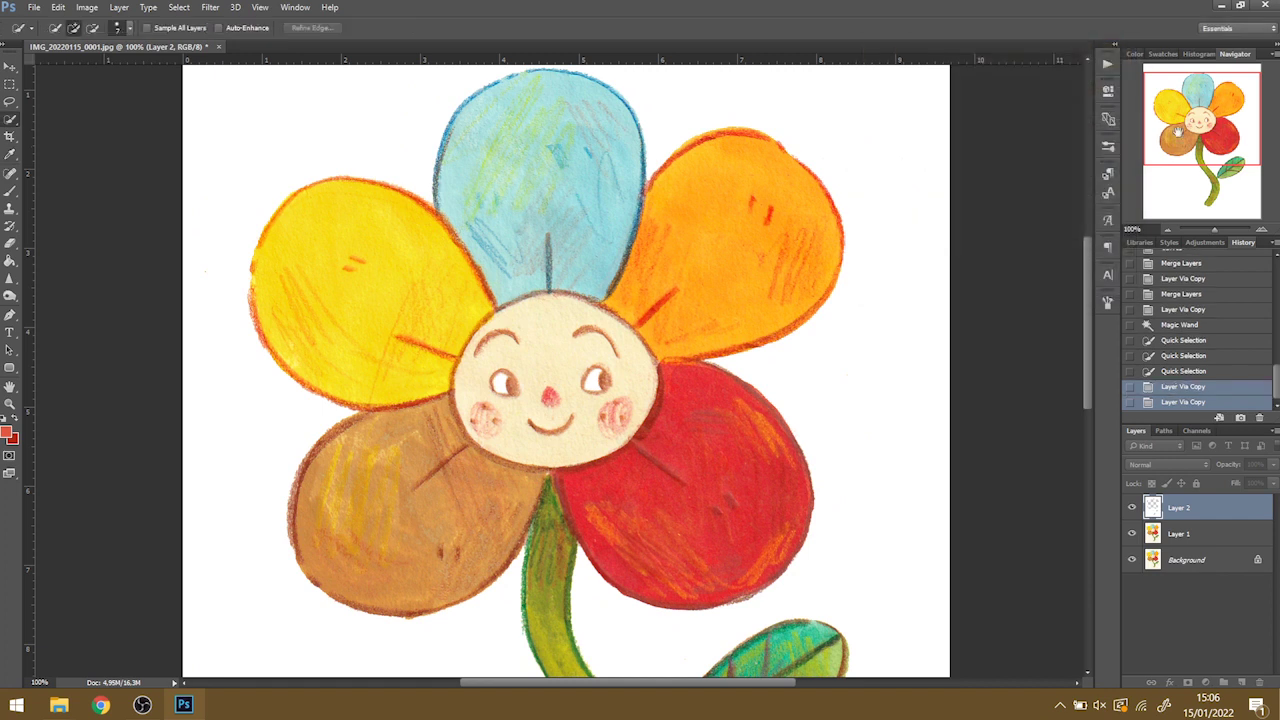
# Fit the page on screen and toggle Layer 2 to compare the whitened background
pyautogui.moveTo(1219, 111); pyautogui.dragTo(1206, 103)
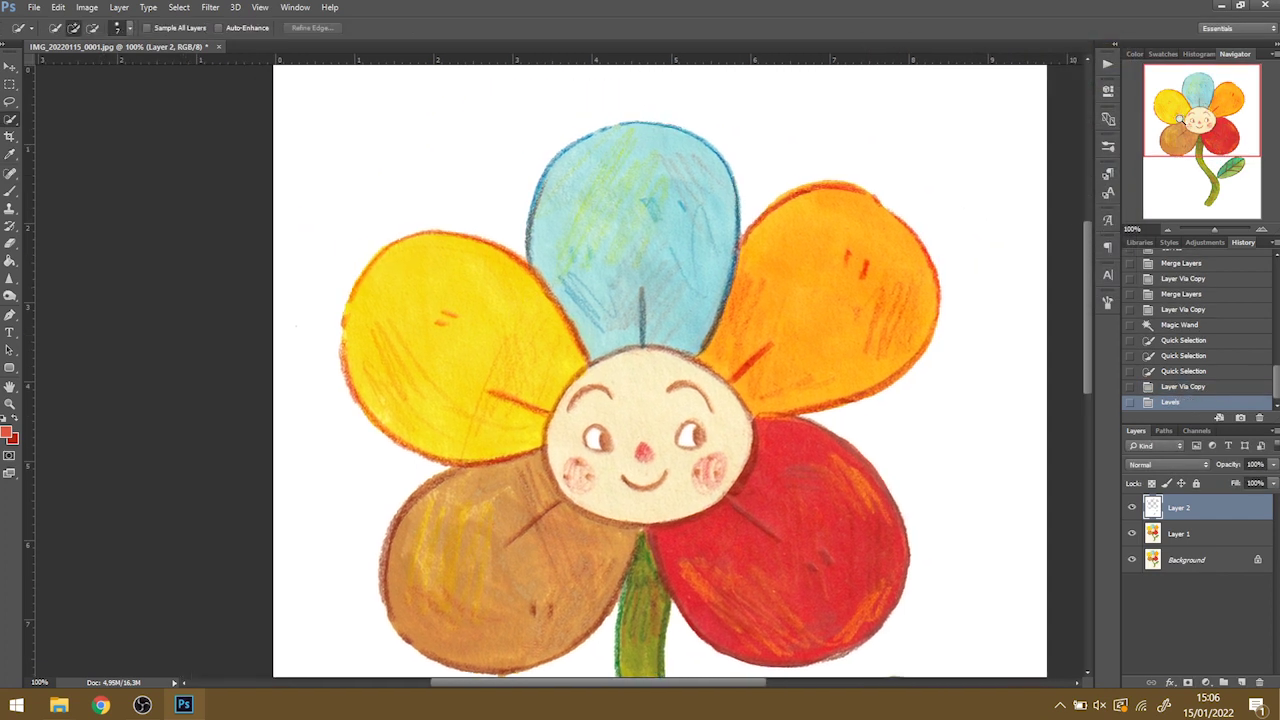
pyautogui.hotkey('ctrl', '+')
pyautogui.hotkey('ctrl', '0')
pyautogui.click(1133, 508)
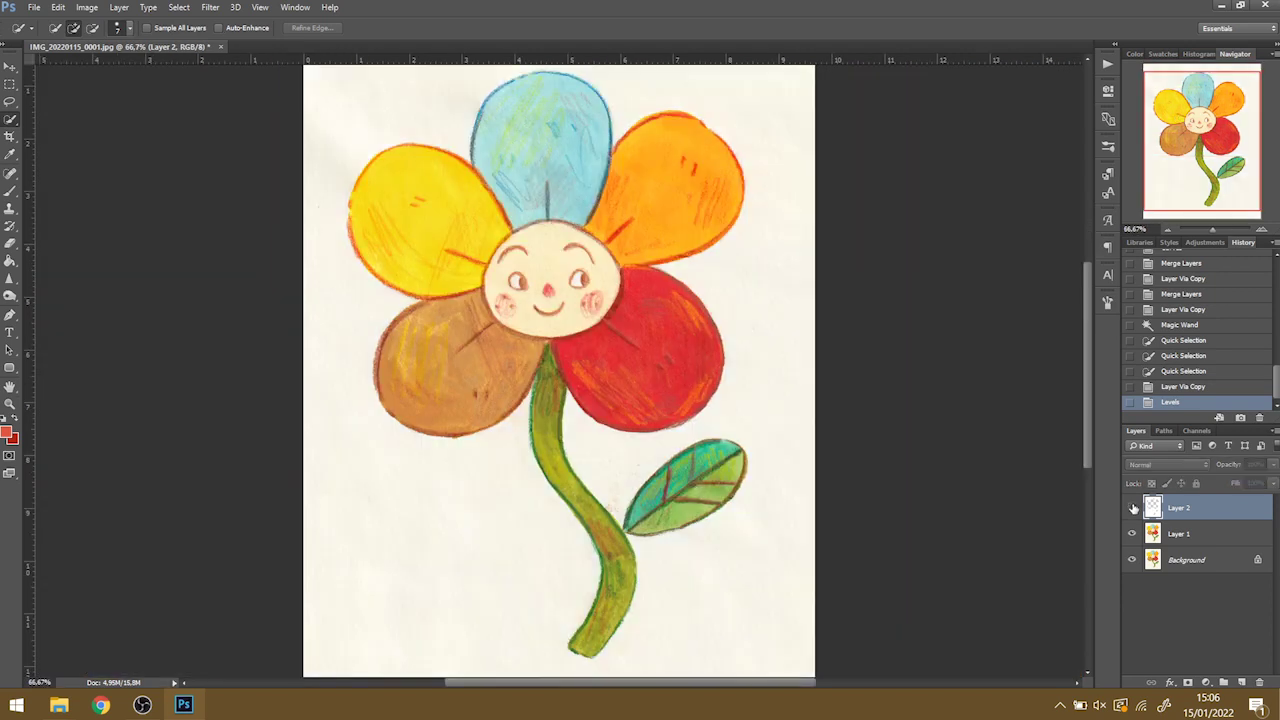
pyautogui.click(1133, 508)
pyautogui.click(1133, 508)
pyautogui.click(1133, 508)
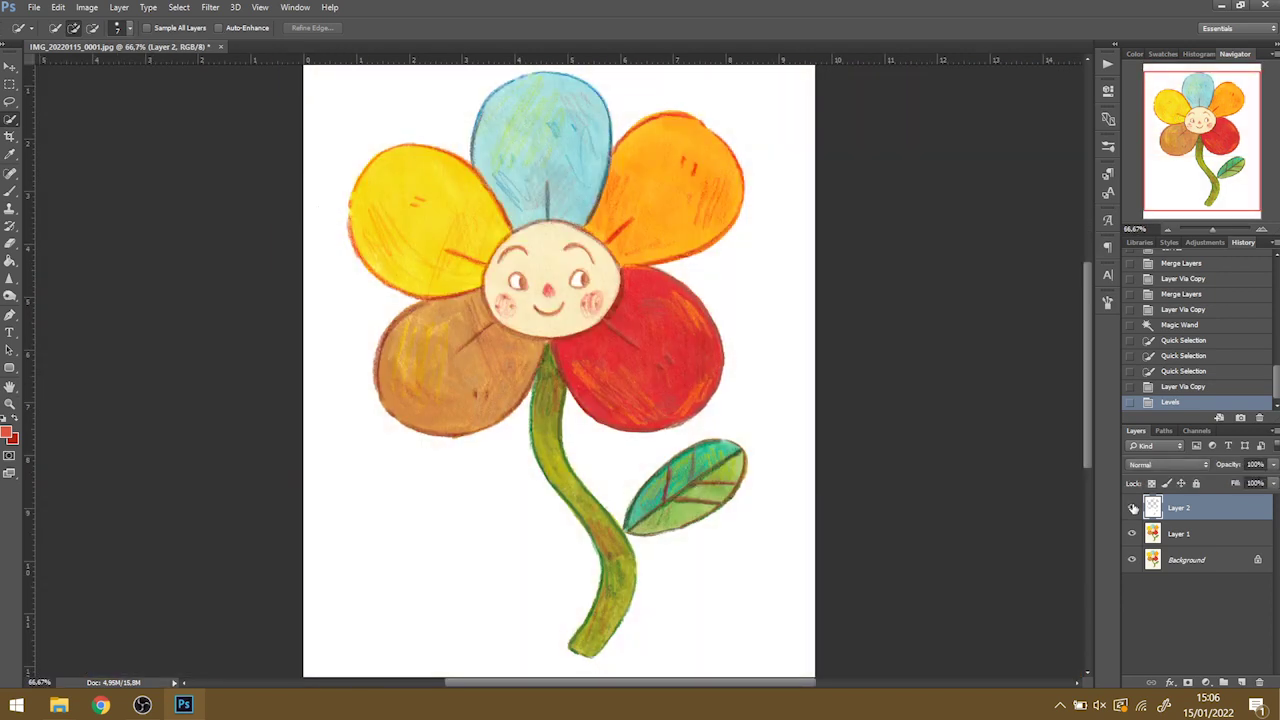
# On Layer 1, lower Levels white point, raise black to 5, darken midtones slightly
pyautogui.click(1193, 534)
pyautogui.hotkey('ctrl', '-')
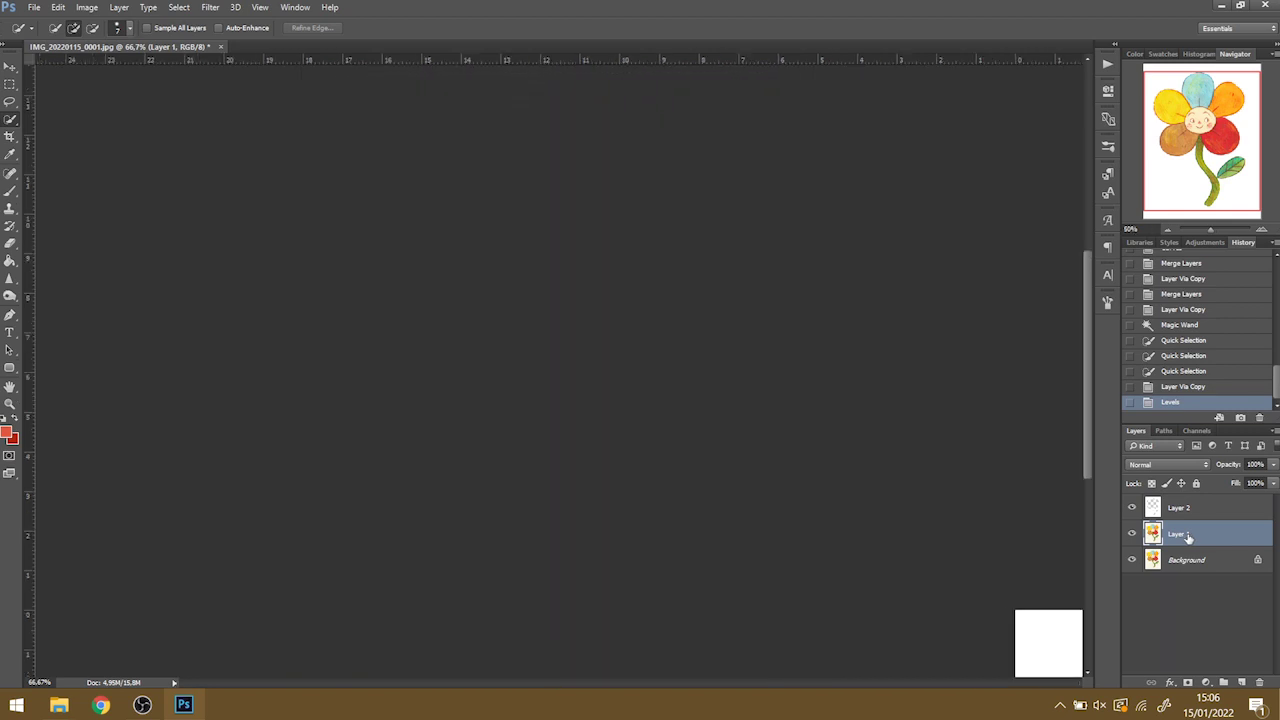
pyautogui.hotkey('ctrl', 'l')
pyautogui.moveTo(1047, 209); pyautogui.dragTo(1045, 208)
pyautogui.moveTo(877, 206); pyautogui.dragTo(880, 207)
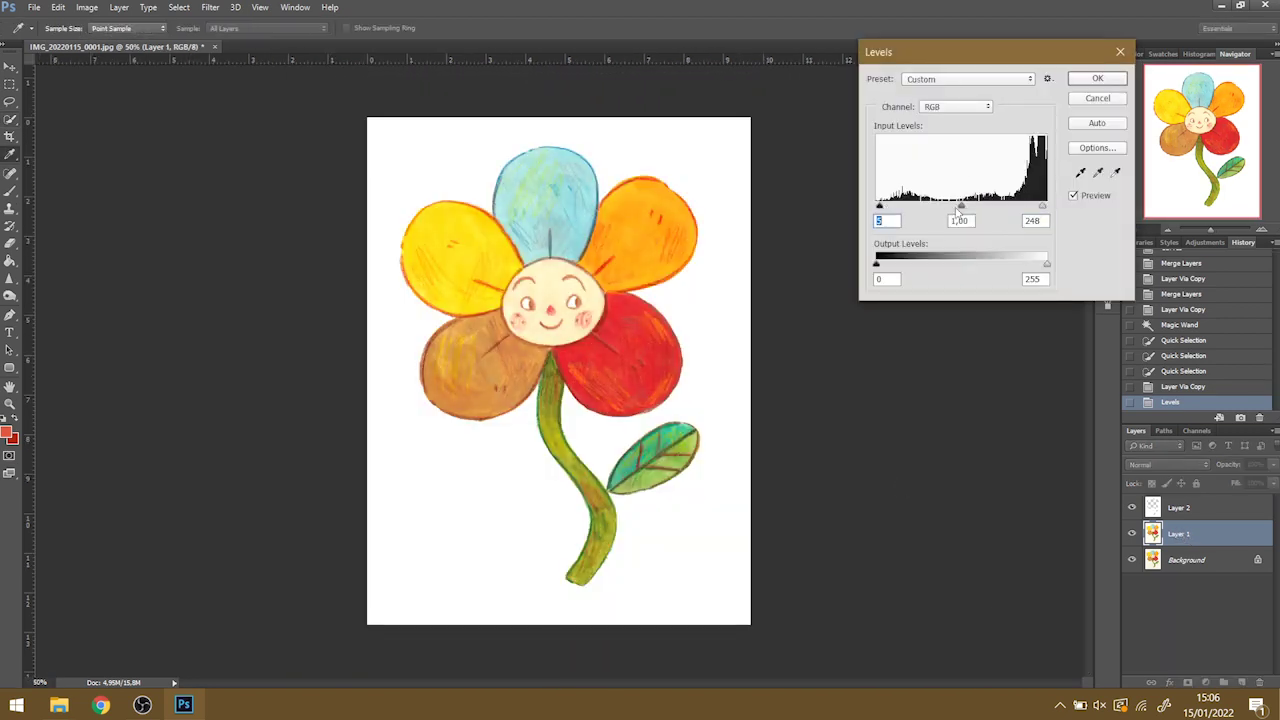
pyautogui.moveTo(961, 206); pyautogui.dragTo(968, 212)
# Apply the Levels adjustment, then zoom to 200% and pan around each petal's edges
pyautogui.click(1097, 78)
pyautogui.hotkey('ctrl', '+')
pyautogui.hotkey('ctrl', '+')
pyautogui.hotkey('ctrl', '+')
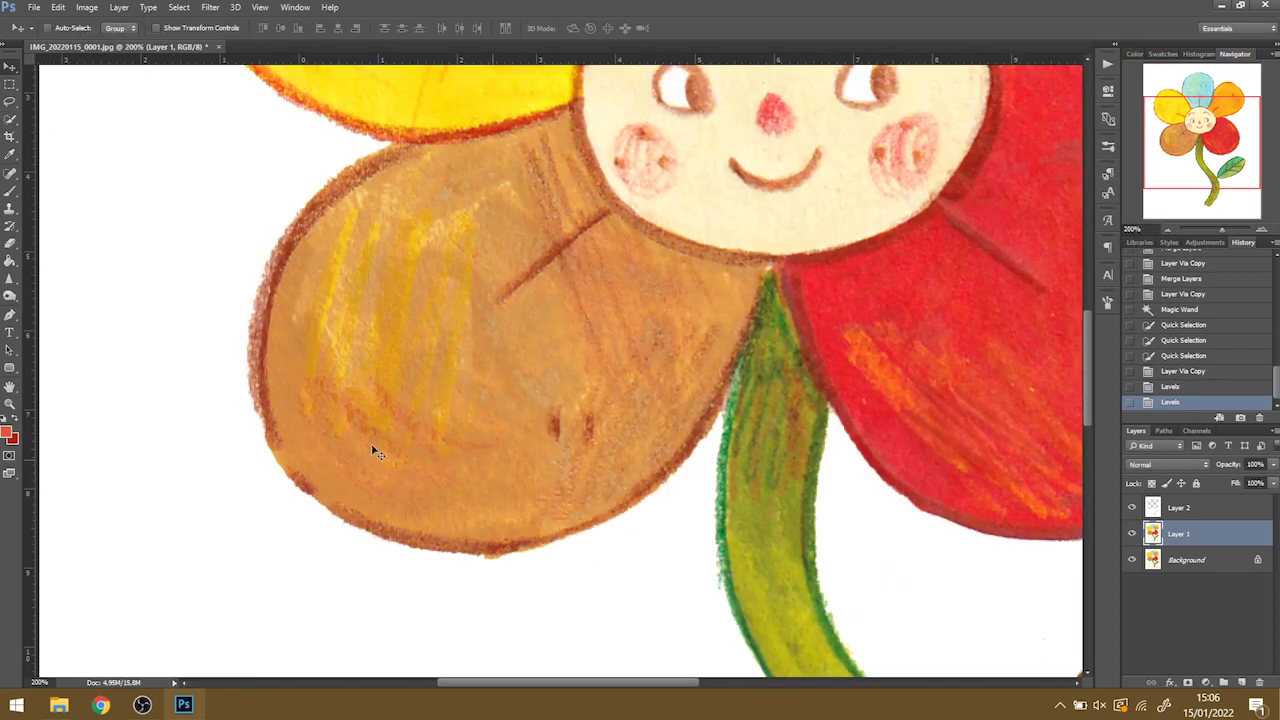
pyautogui.moveTo(371, 443); pyautogui.dragTo(505, 301)
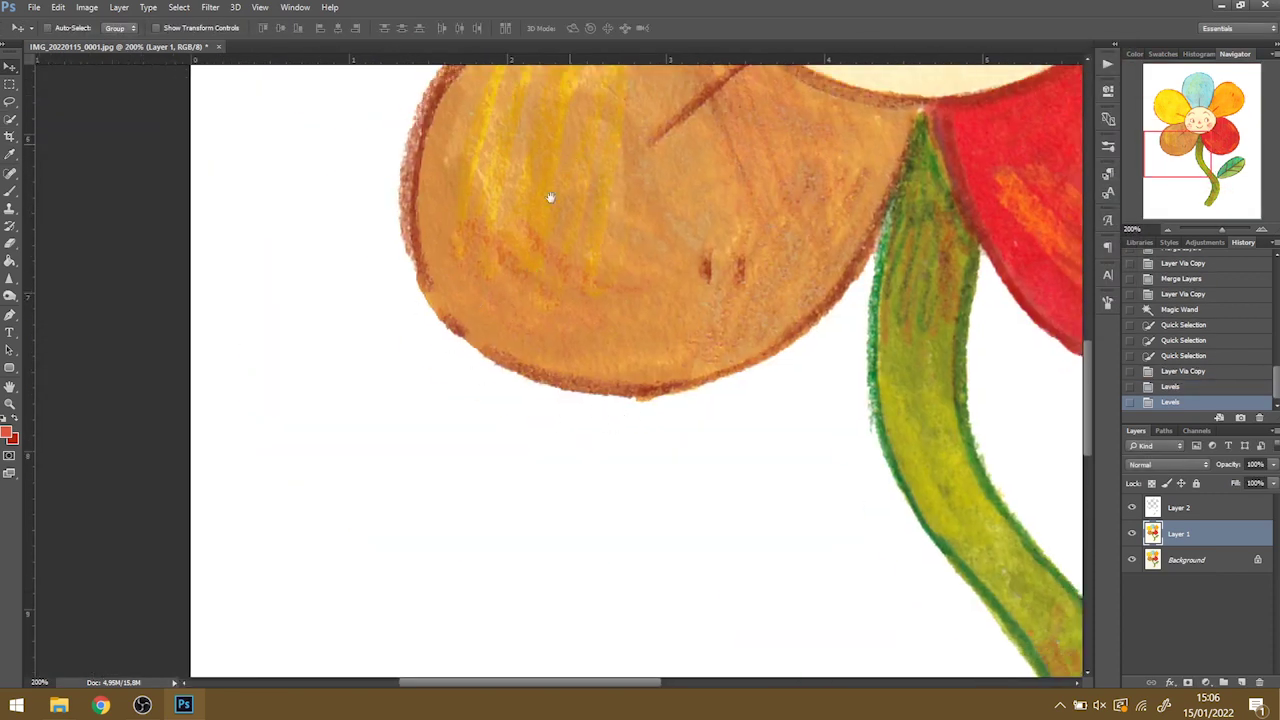
pyautogui.moveTo(550, 197); pyautogui.dragTo(603, 486)
pyautogui.moveTo(429, 81); pyautogui.dragTo(509, 366)
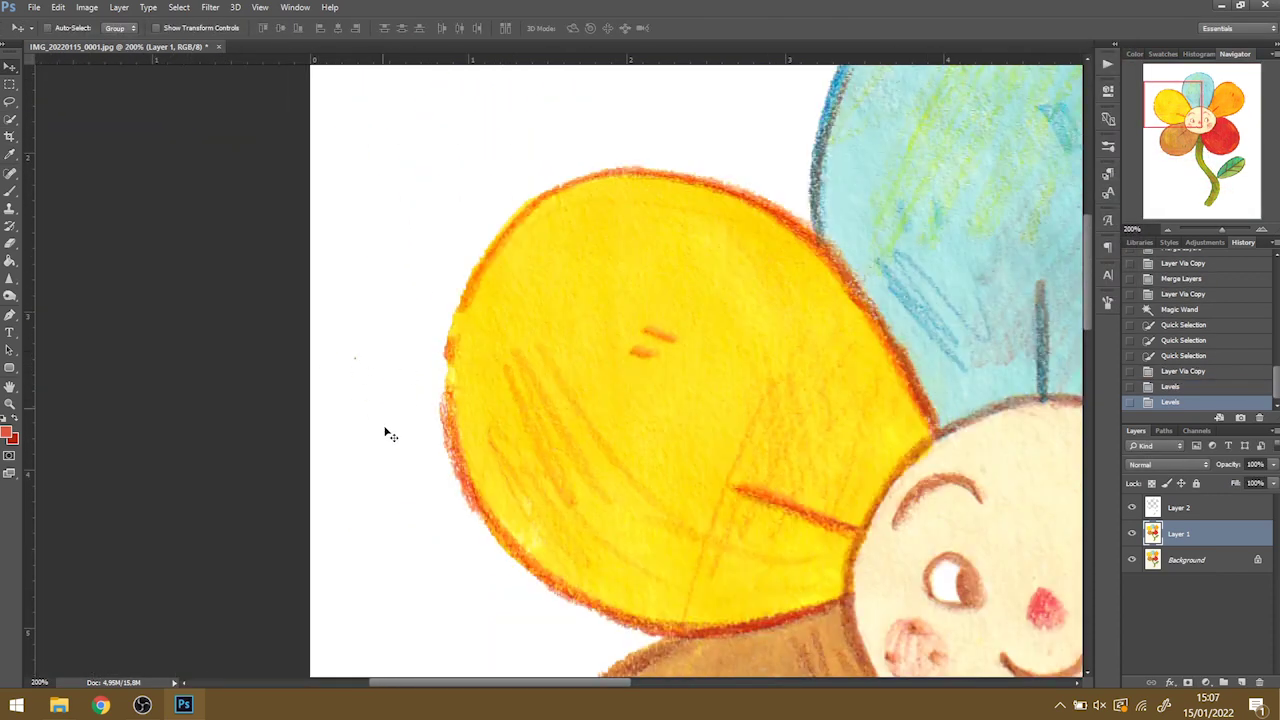
pyautogui.moveTo(780, 116); pyautogui.dragTo(331, 437)
pyautogui.moveTo(871, 509); pyautogui.dragTo(311, 136)
pyautogui.moveTo(642, 381); pyautogui.dragTo(658, 232)
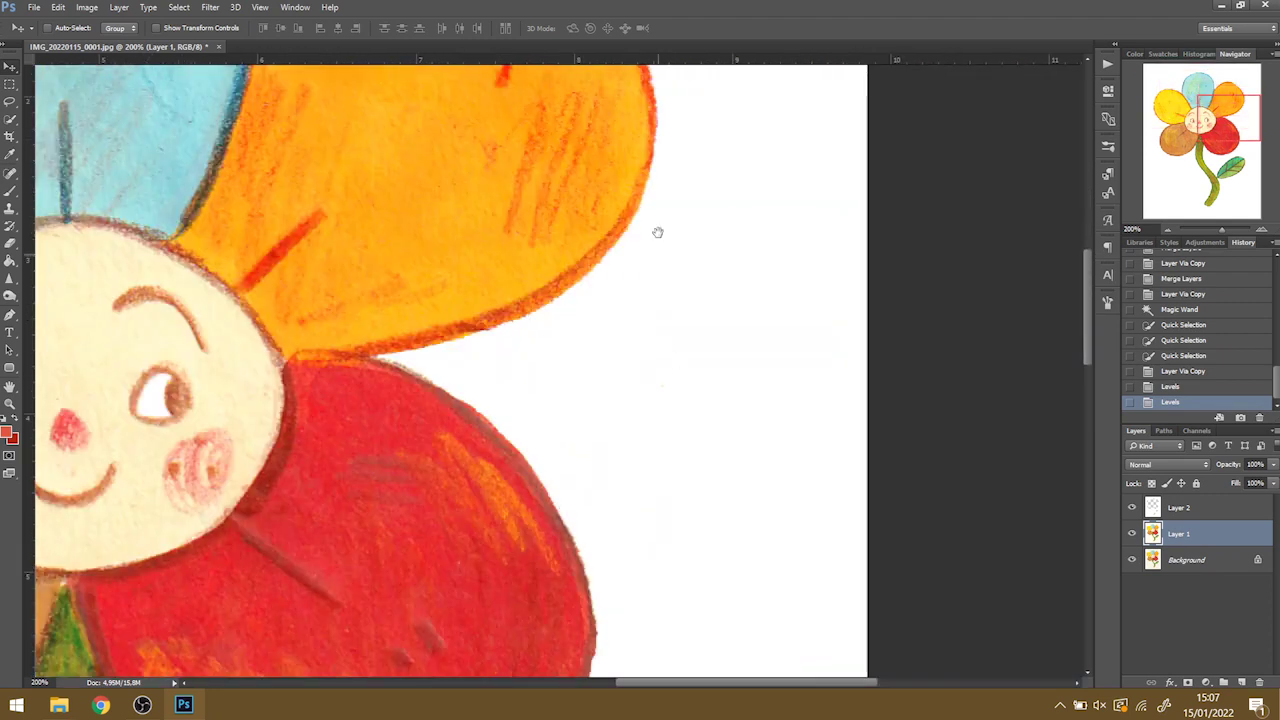
pyautogui.moveTo(571, 587); pyautogui.dragTo(703, 222)
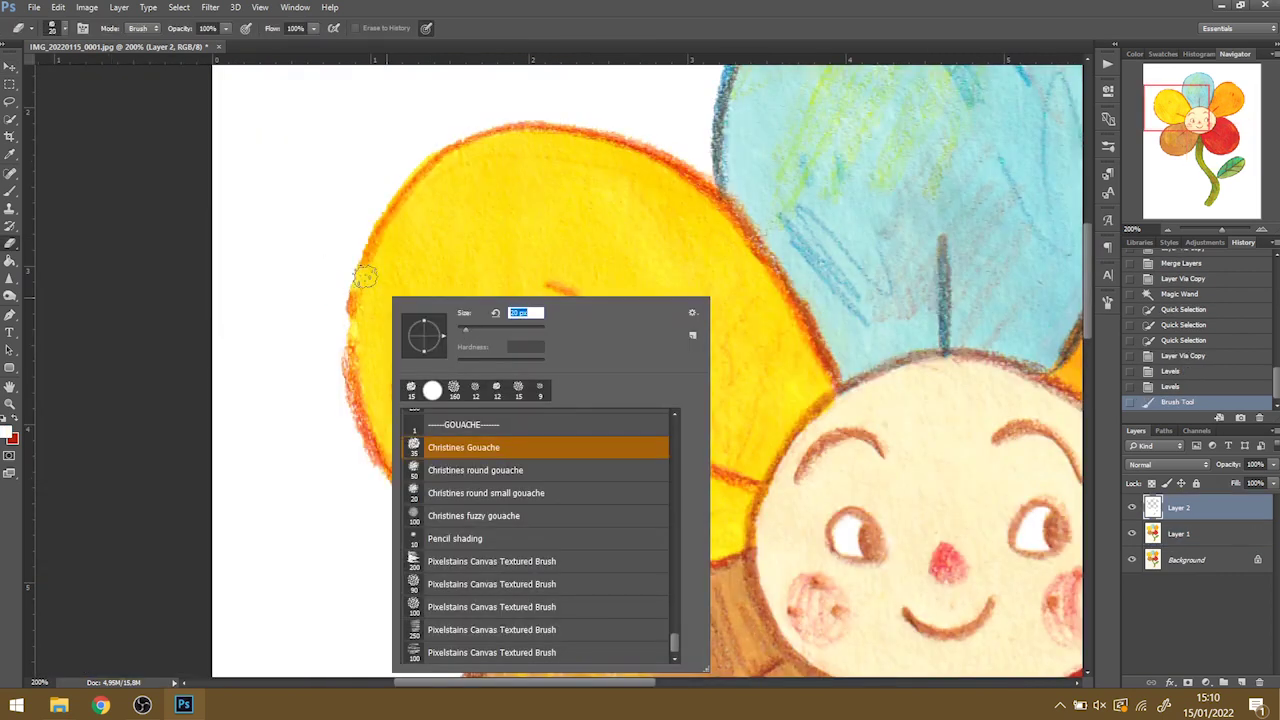
# Erase stray marks along the yellow petal's edge and brush-touch the lower petal's edge
pyautogui.moveTo(352, 268)
pyautogui.mouseDown()
pyautogui.moveTo(372, 316)
pyautogui.moveTo(360, 356)
pyautogui.moveTo(372, 395)
pyautogui.mouseUp()
pyautogui.click(421, 489)
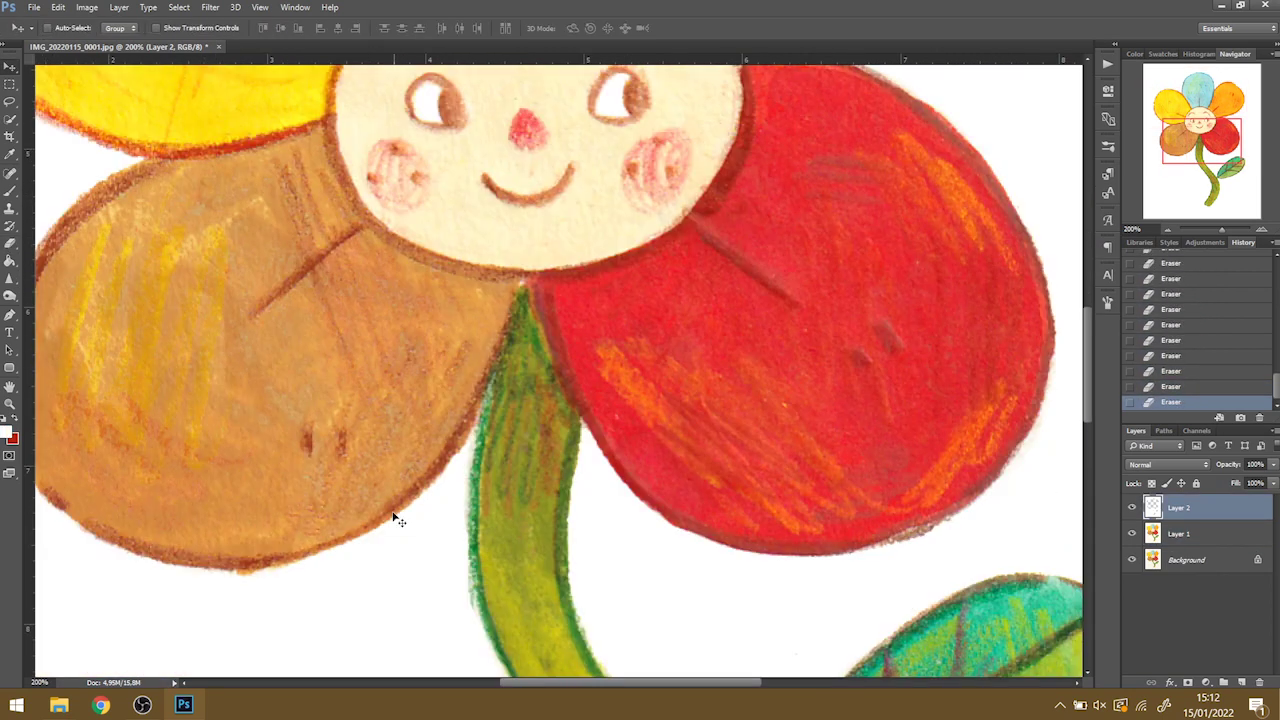
pyautogui.press('b')
pyautogui.moveTo(390, 535); pyautogui.dragTo(610, 308)
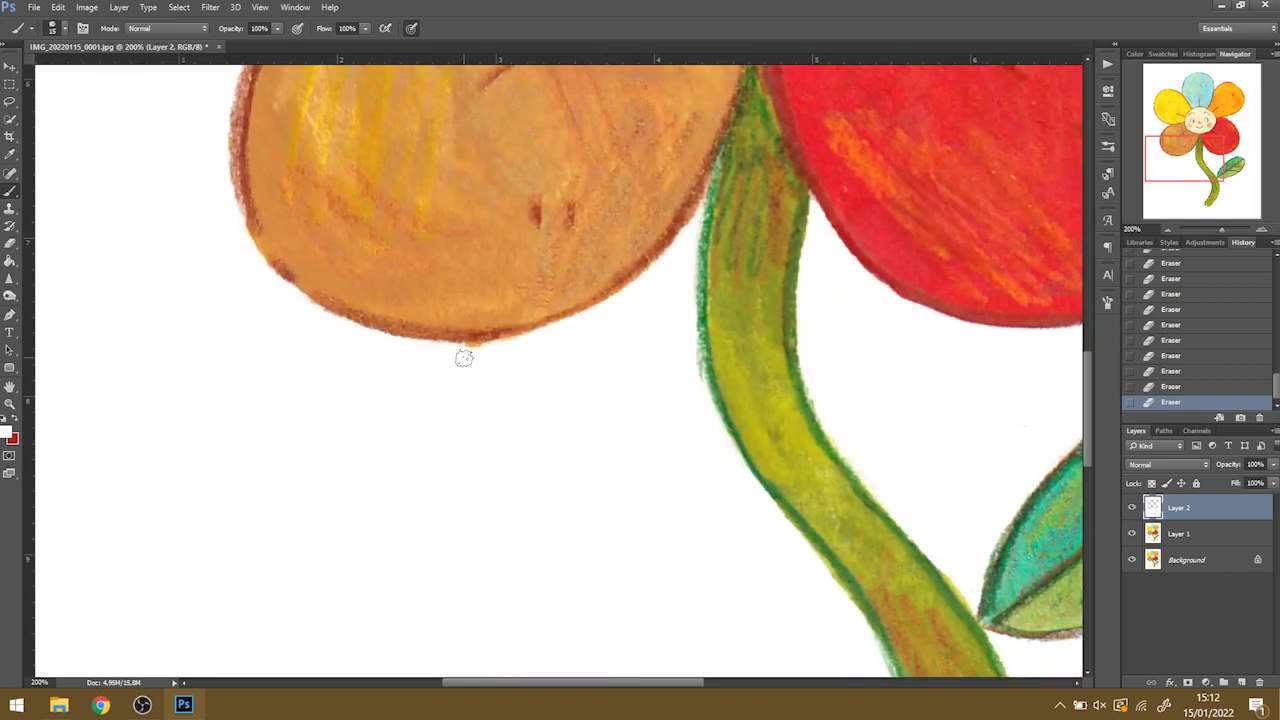
pyautogui.moveTo(463, 356)
pyautogui.mouseDown()
pyautogui.moveTo(445, 346)
pyautogui.moveTo(478, 346)
pyautogui.mouseUp()
pyautogui.click(500, 346)
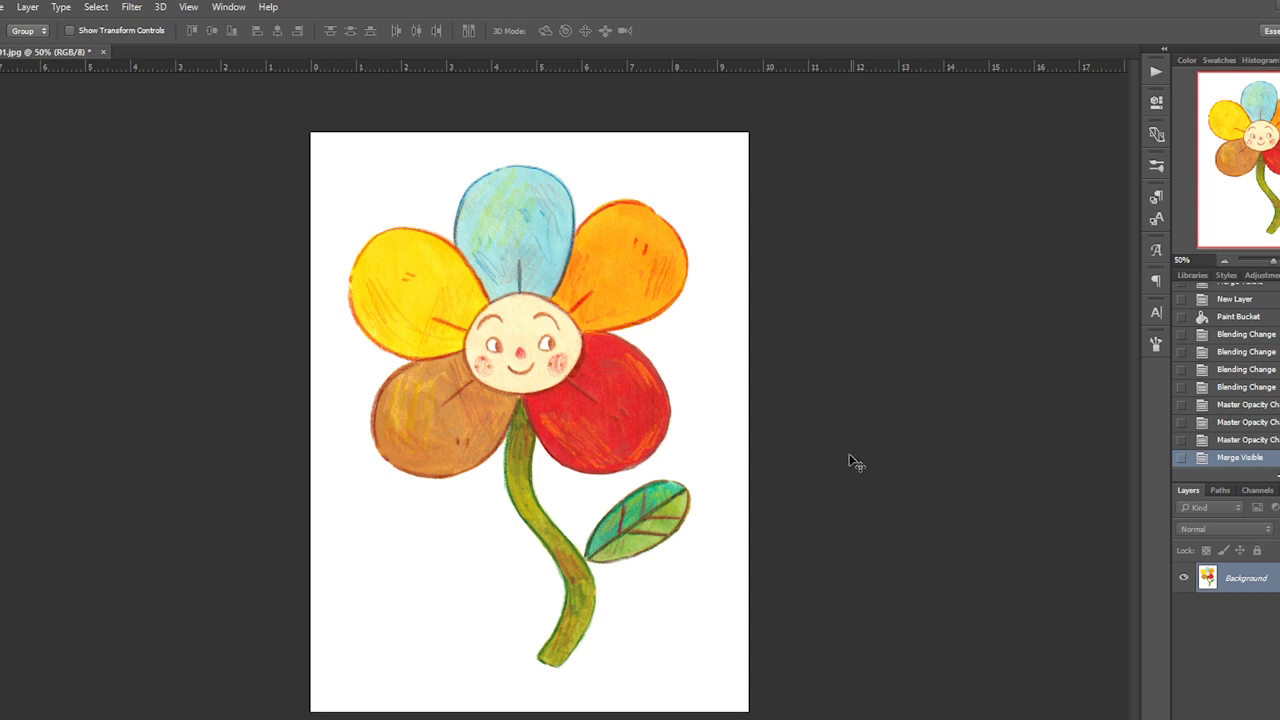
# Duplicate the image to Layer 1, apply a small-radius High Pass, and blend it as Overlay
pyautogui.hotkey('ctrl', '+')
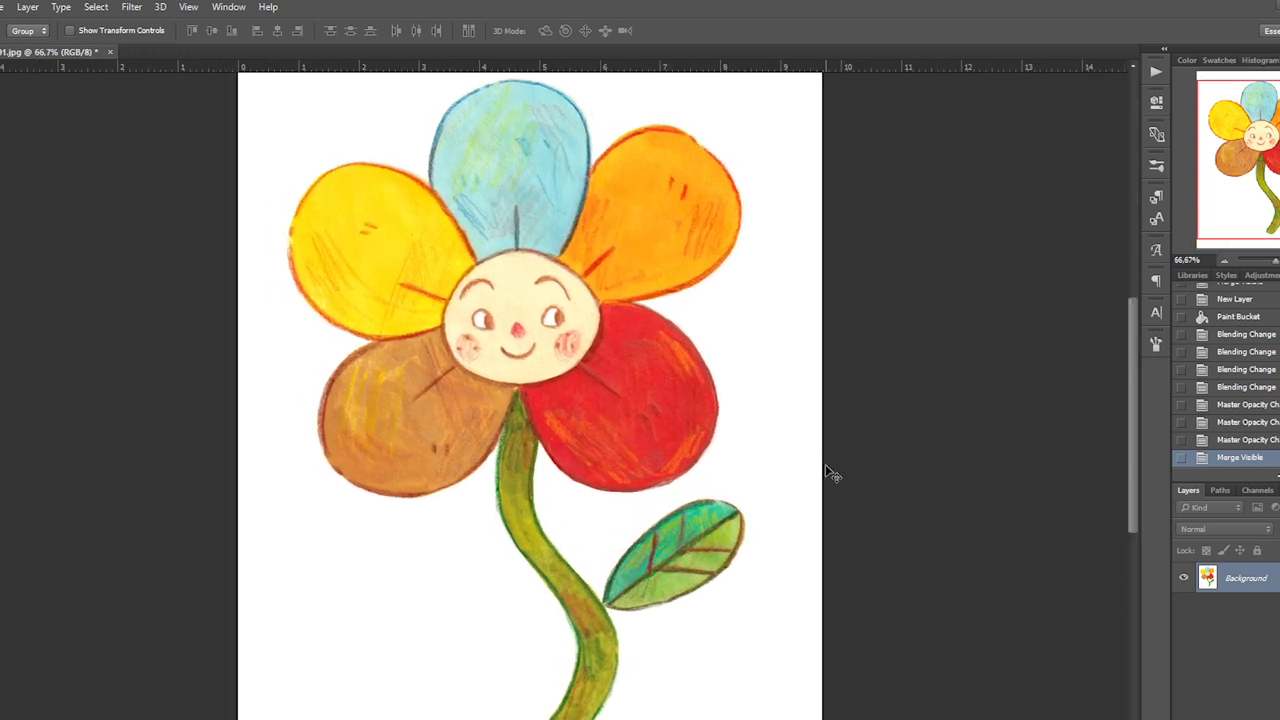
pyautogui.hotkey('ctrl', 'j')
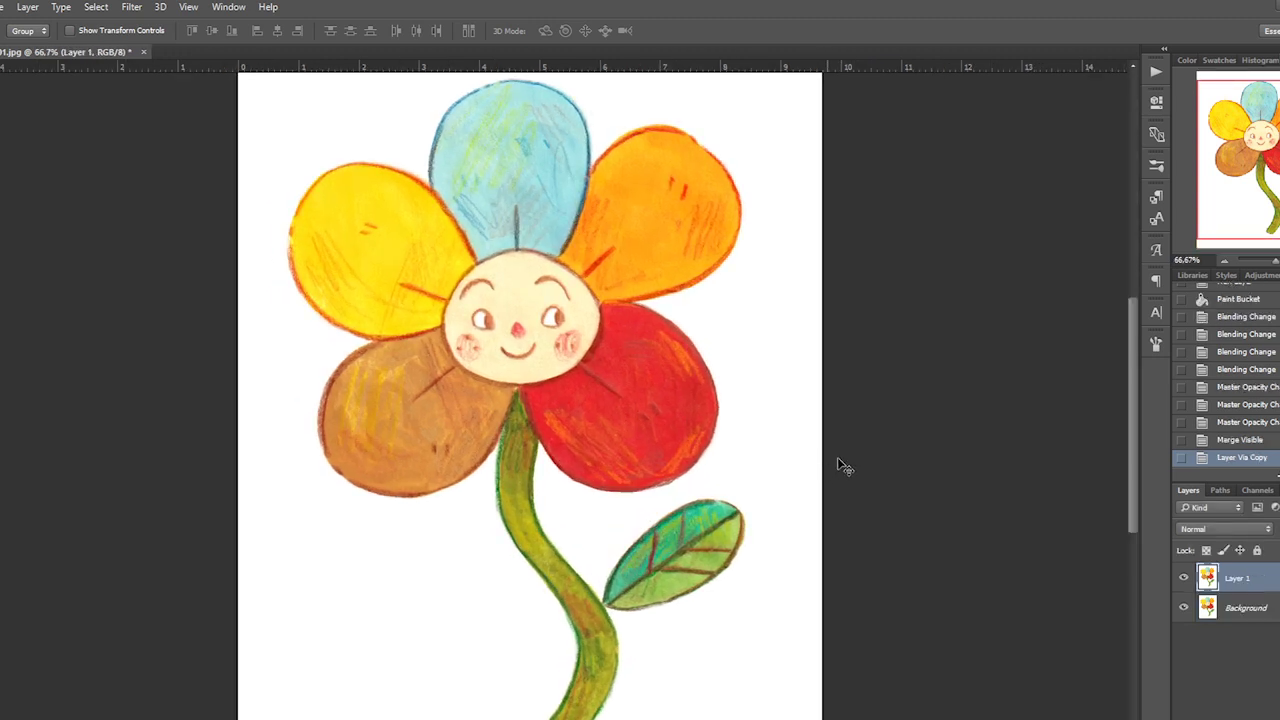
pyautogui.click(188, 6)
pyautogui.moveTo(131, 6)
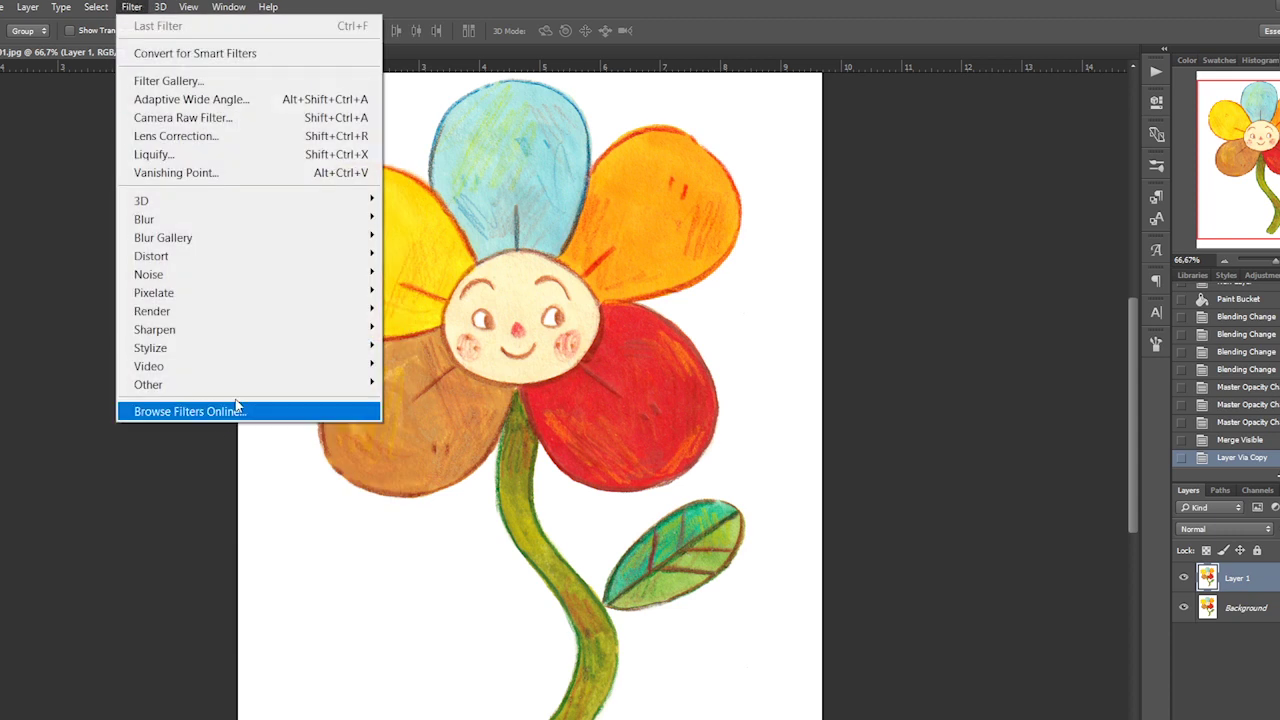
pyautogui.moveTo(287, 391)
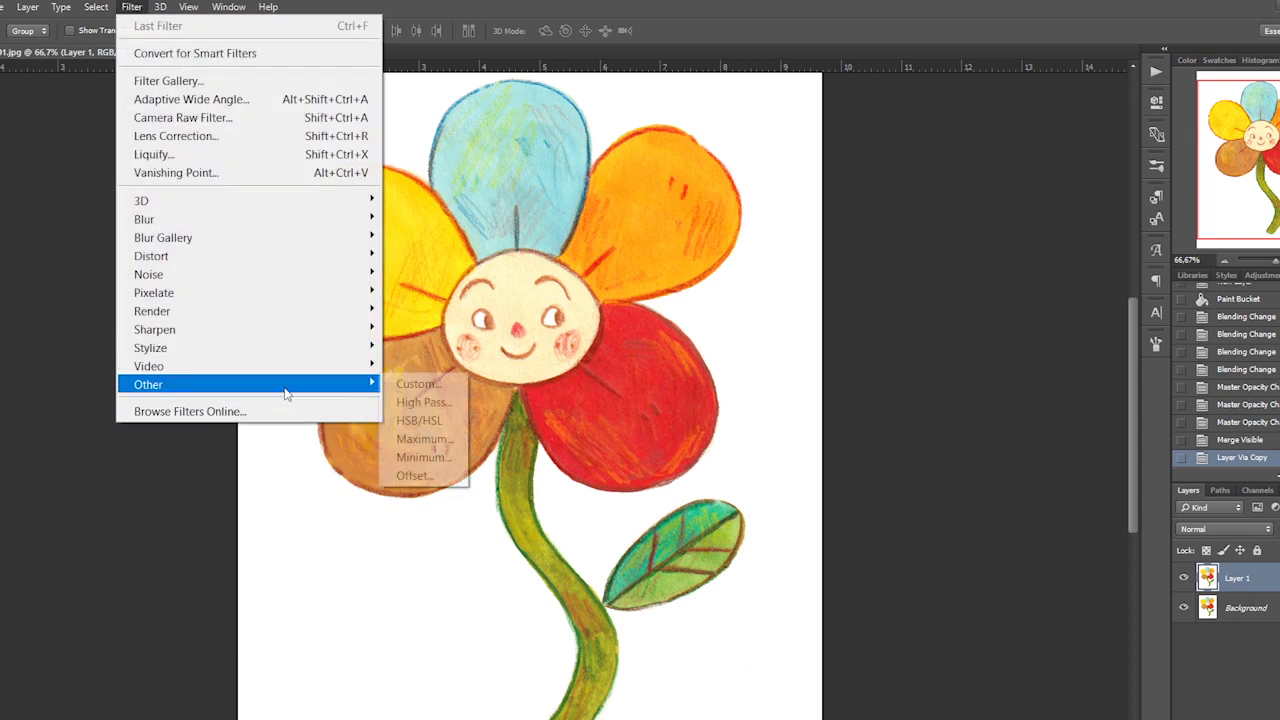
pyautogui.click(423, 402)
pyautogui.moveTo(929, 417); pyautogui.dragTo(893, 422)
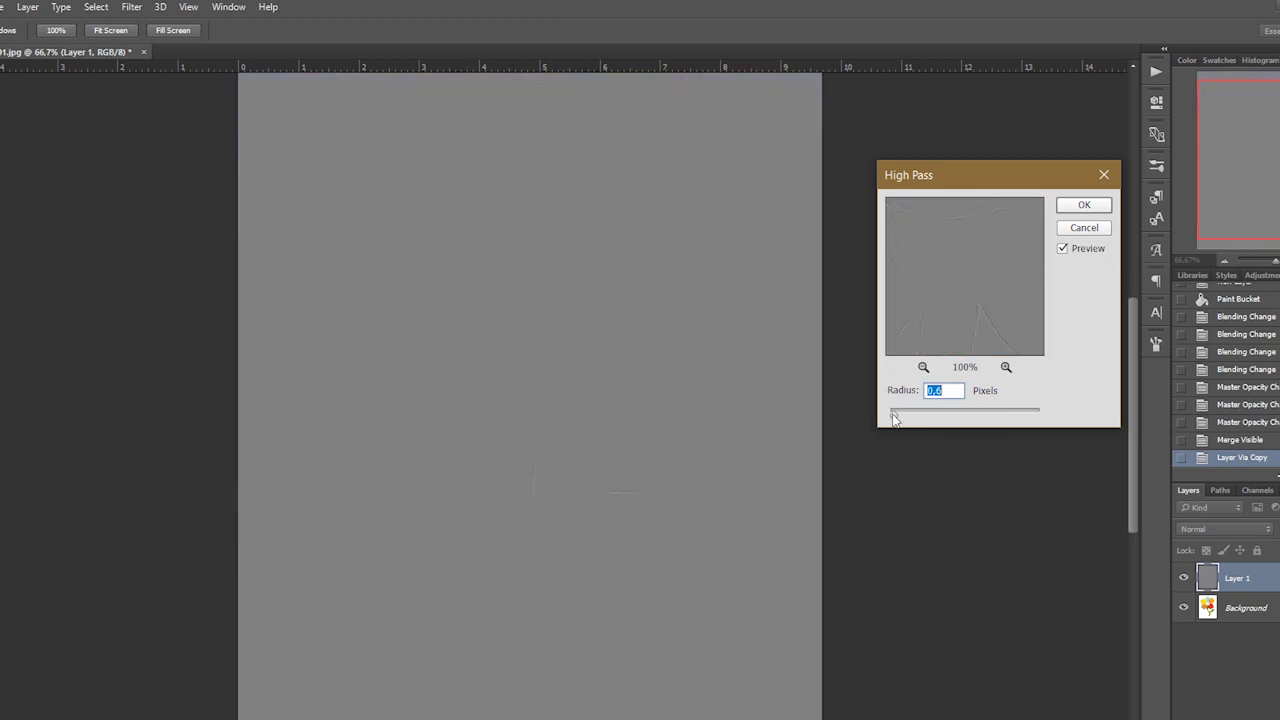
pyautogui.click(1083, 205)
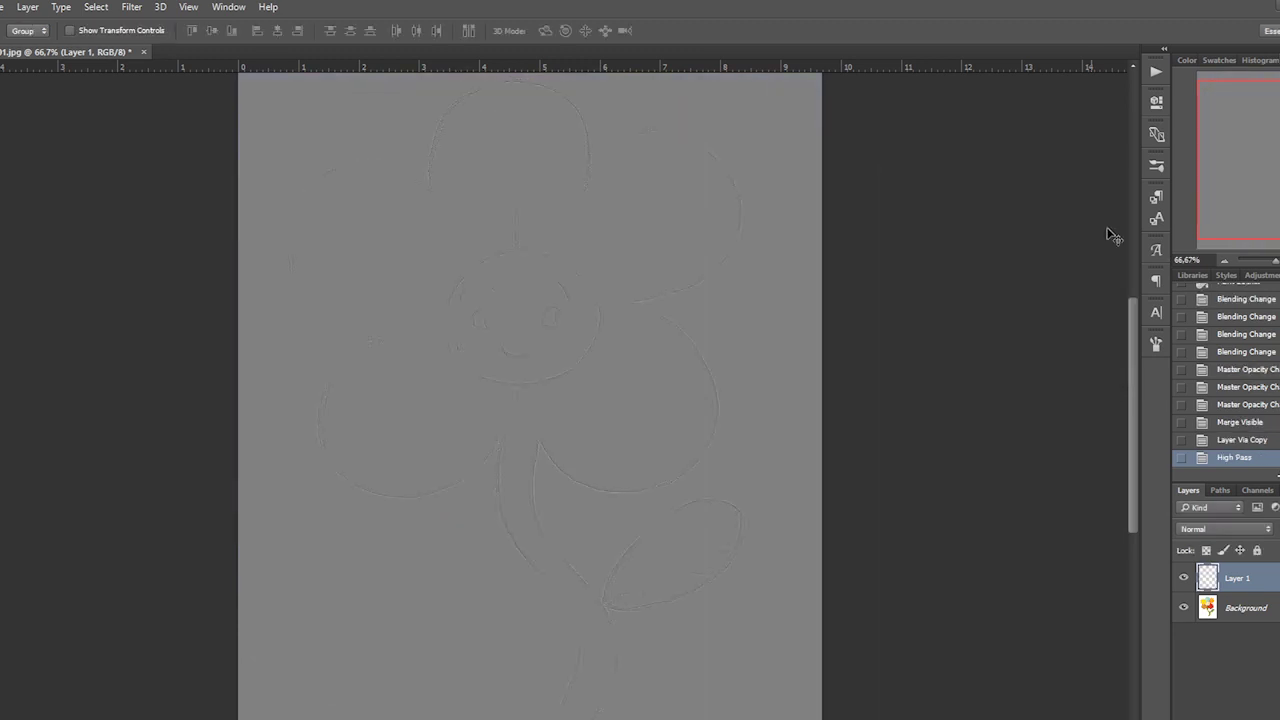
pyautogui.click(1254, 530)
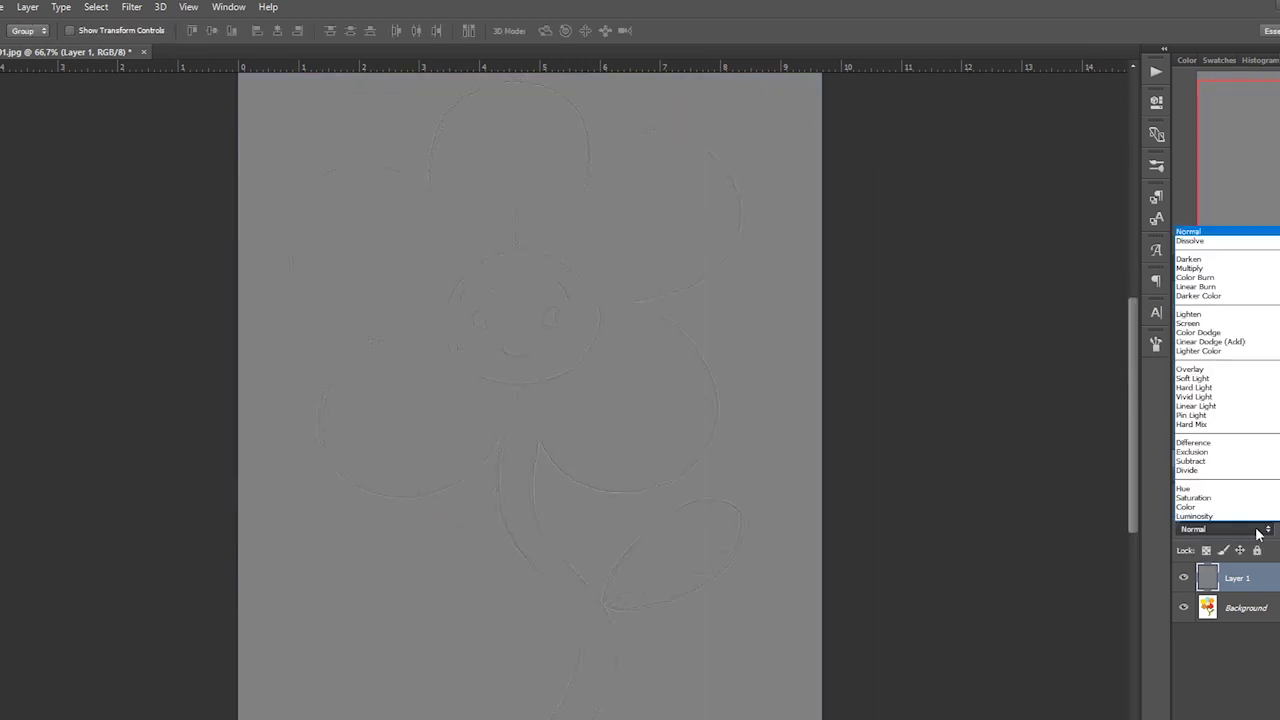
pyautogui.click(1190, 370)
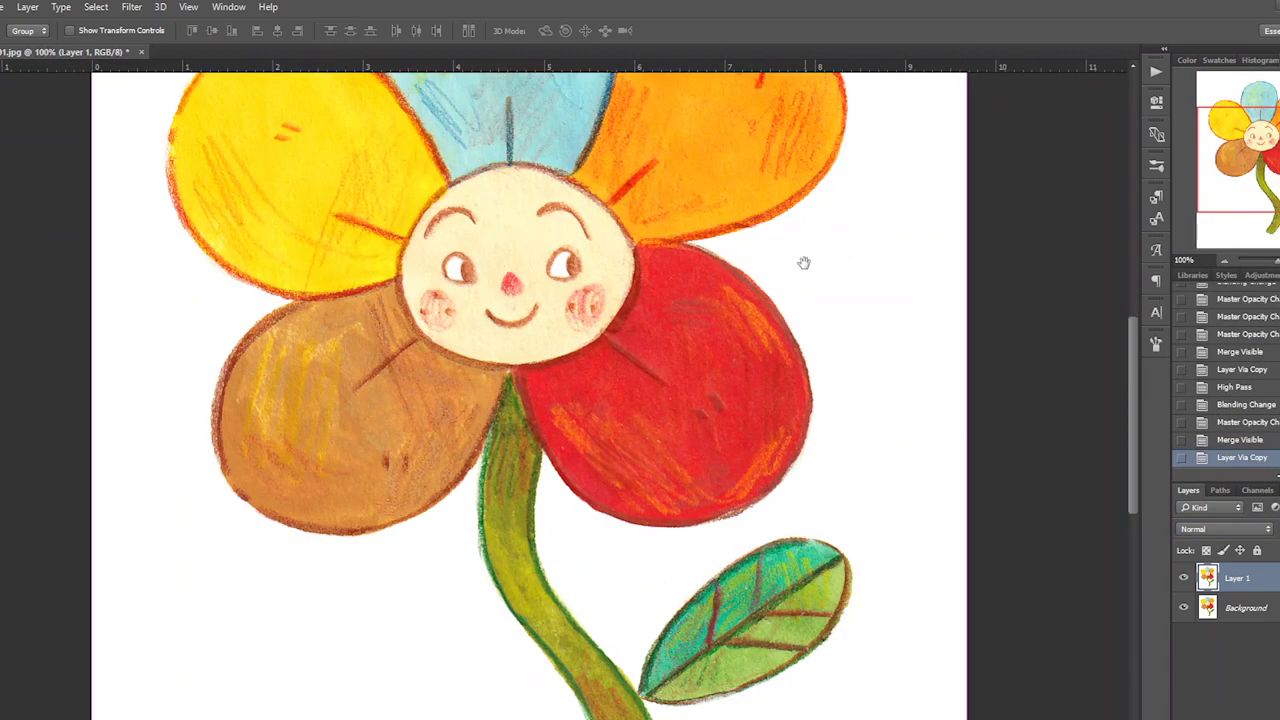
# Apply Surface Blur to Layer 1 with radius 4 and threshold 11, then hide Layer 1
pyautogui.moveTo(803, 262); pyautogui.dragTo(810, 328)
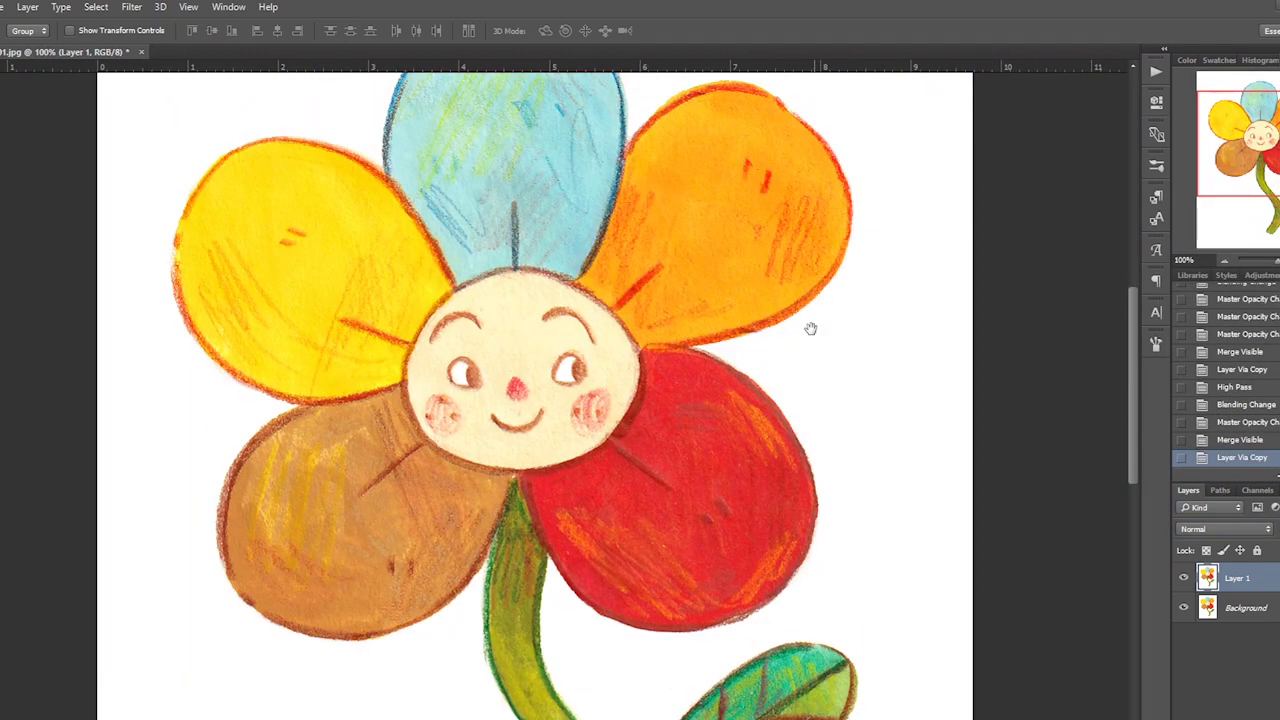
pyautogui.click(130, 7)
pyautogui.moveTo(140, 214)
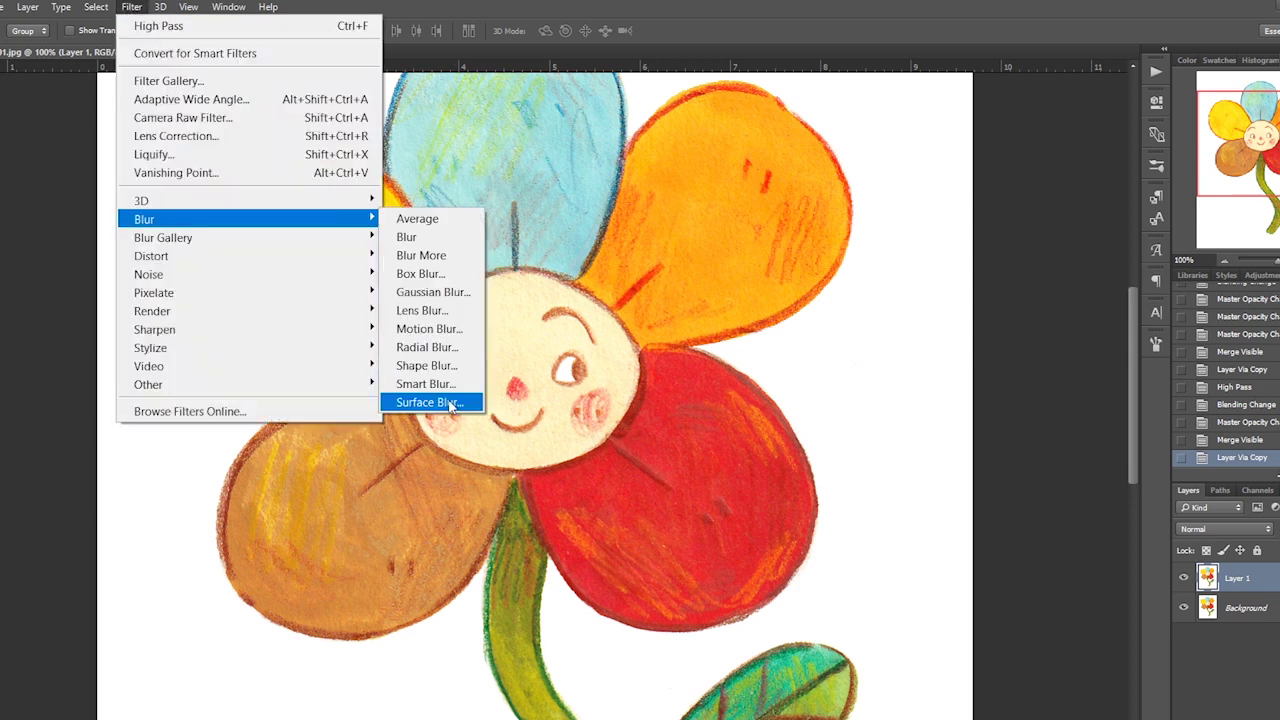
pyautogui.click(452, 403)
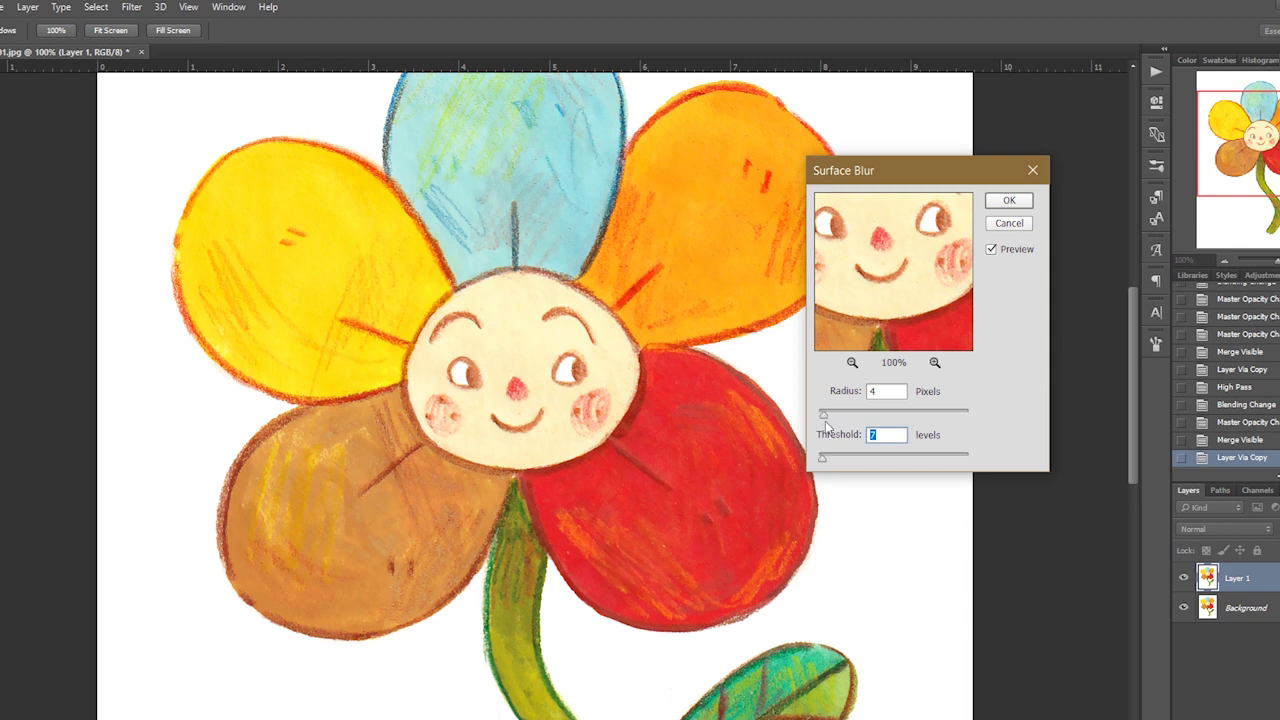
pyautogui.moveTo(830, 456)
pyautogui.mouseDown()
pyautogui.moveTo(859, 458)
pyautogui.moveTo(824, 455)
pyautogui.mouseUp()
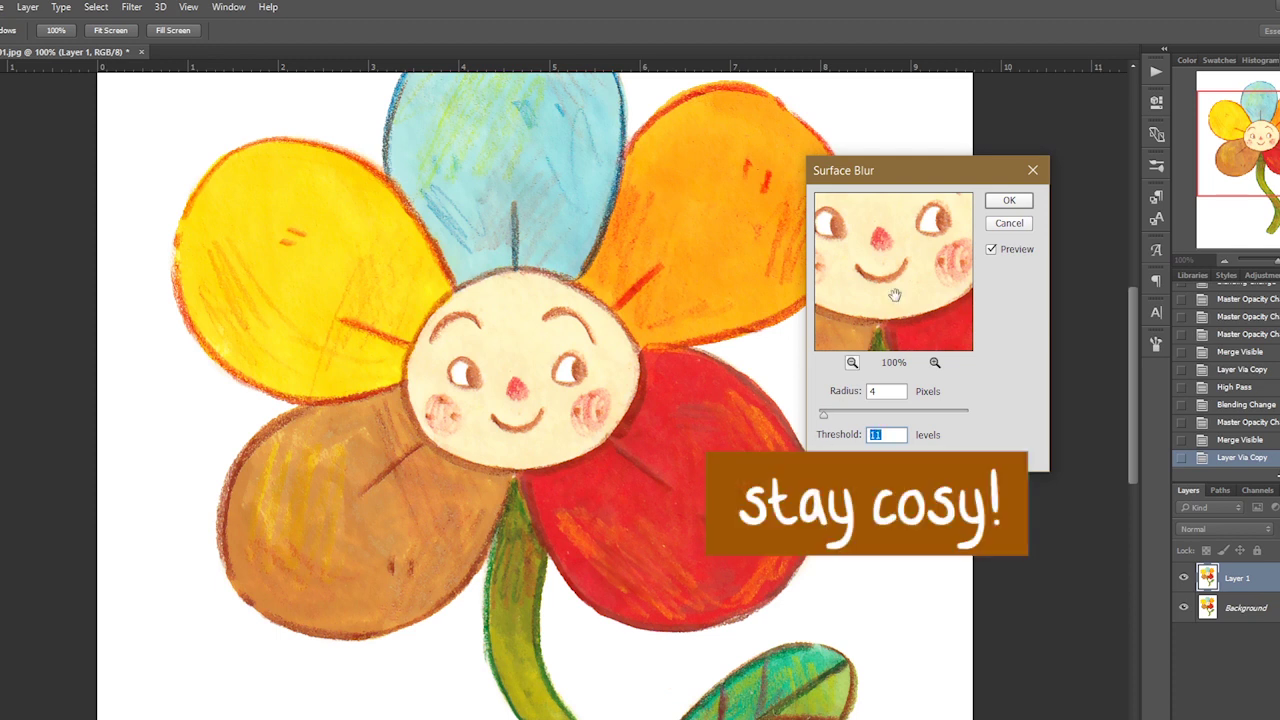
pyautogui.click(1009, 200)
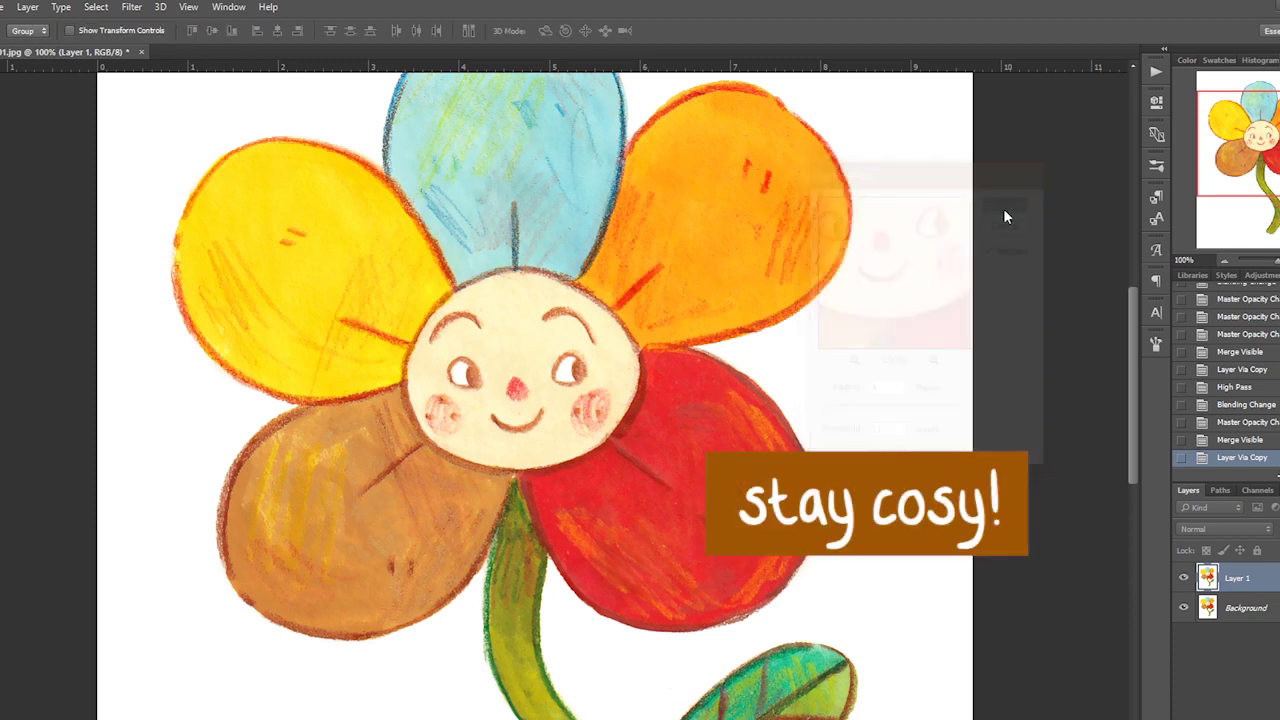
pyautogui.click(1184, 579)
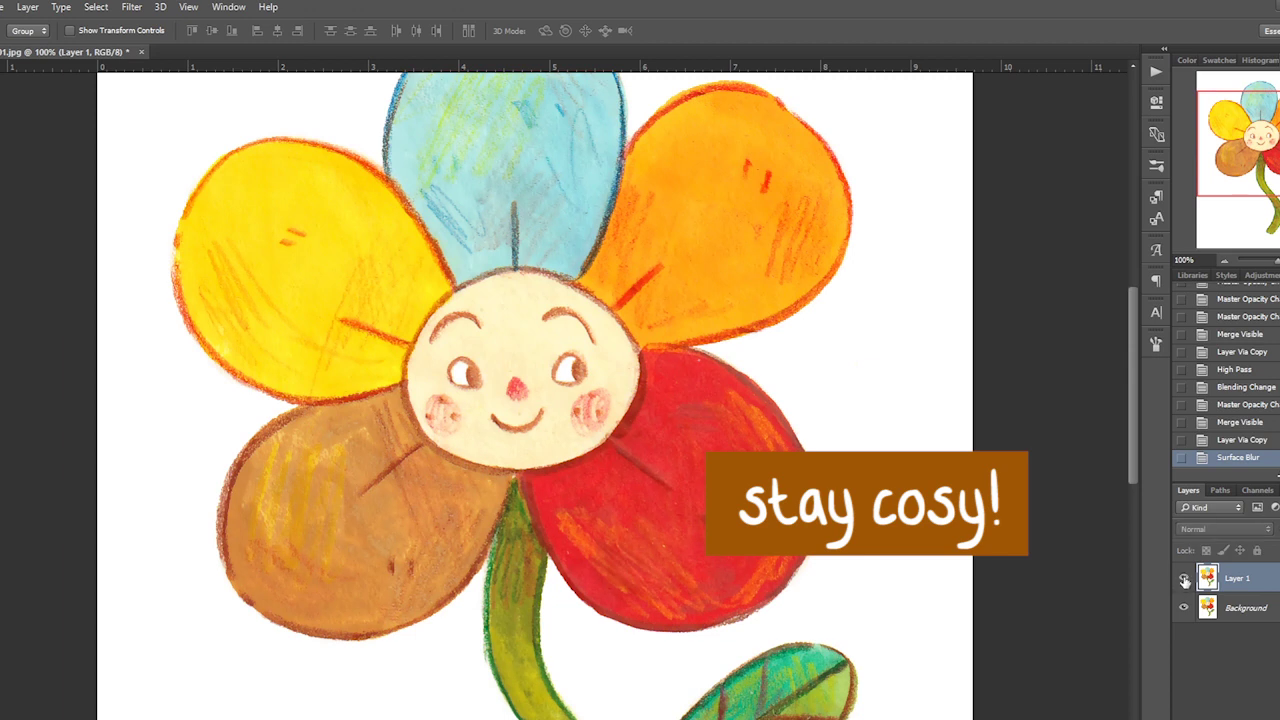